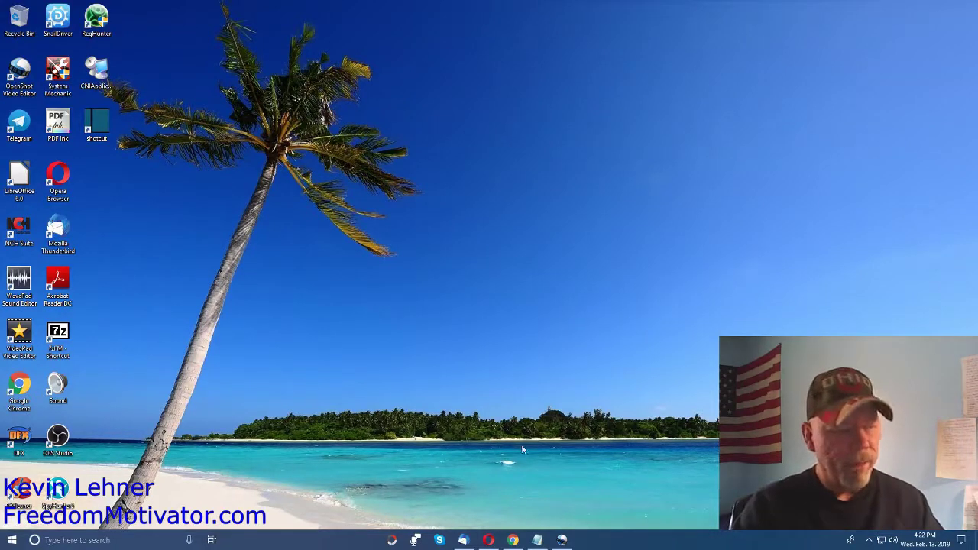
Bring Opera with the OpenShot home page forward, then select and deselect its web address.
{"action": "left_click", "coordinate": [488, 540]}
{"action": "type", "text": "www.op"}
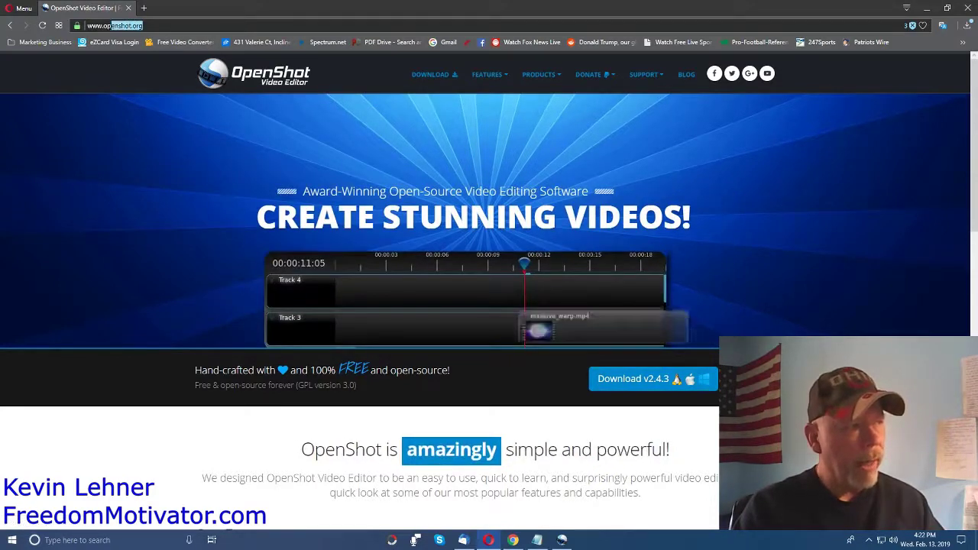
{"action": "left_click_drag", "start_coordinate": [134, 25], "coordinate": [91, 31]}
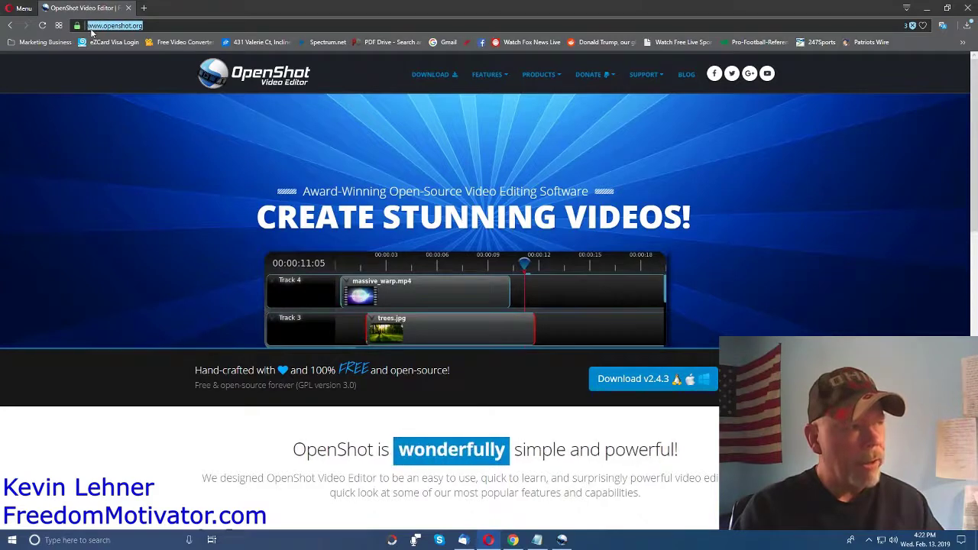
{"action": "left_click", "coordinate": [361, 86]}
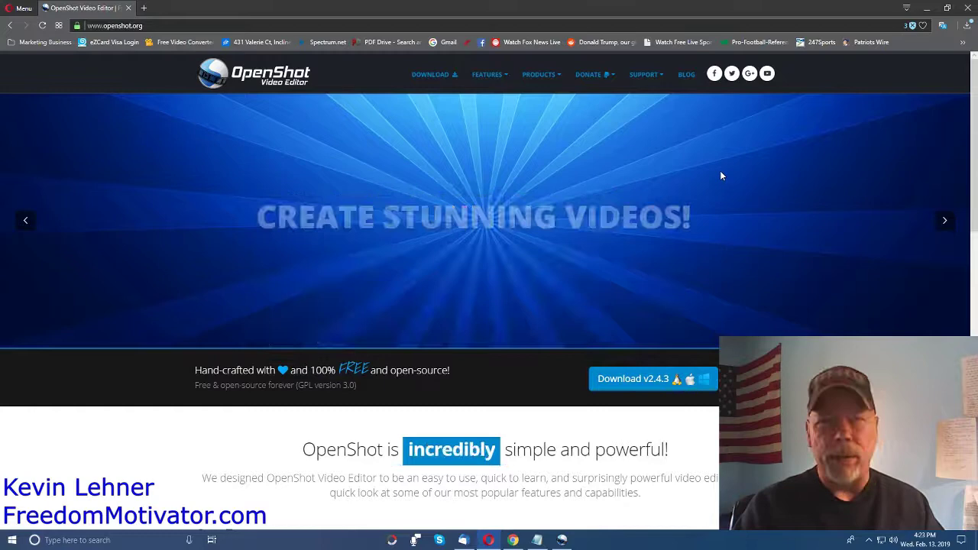
Visit the Download page, highlight the Windows (64-bit Installer) heading, then return home via the logo.
{"action": "left_click", "coordinate": [431, 74]}
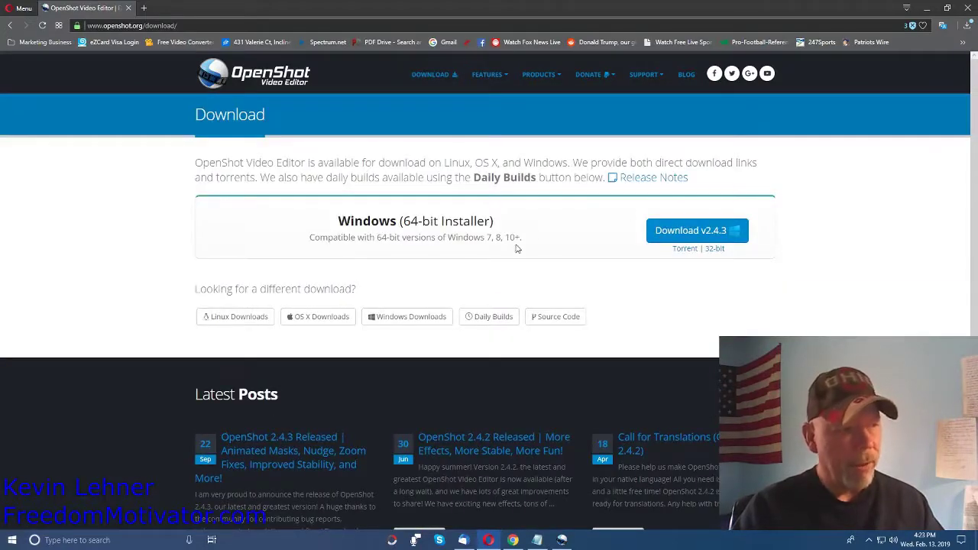
{"action": "left_click_drag", "start_coordinate": [334, 222], "coordinate": [562, 233]}
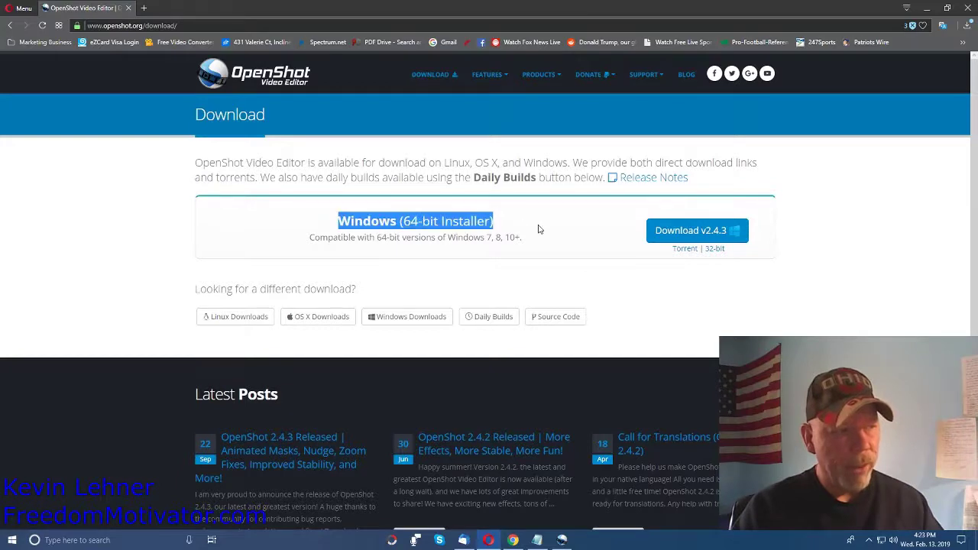
{"action": "left_click", "coordinate": [571, 233]}
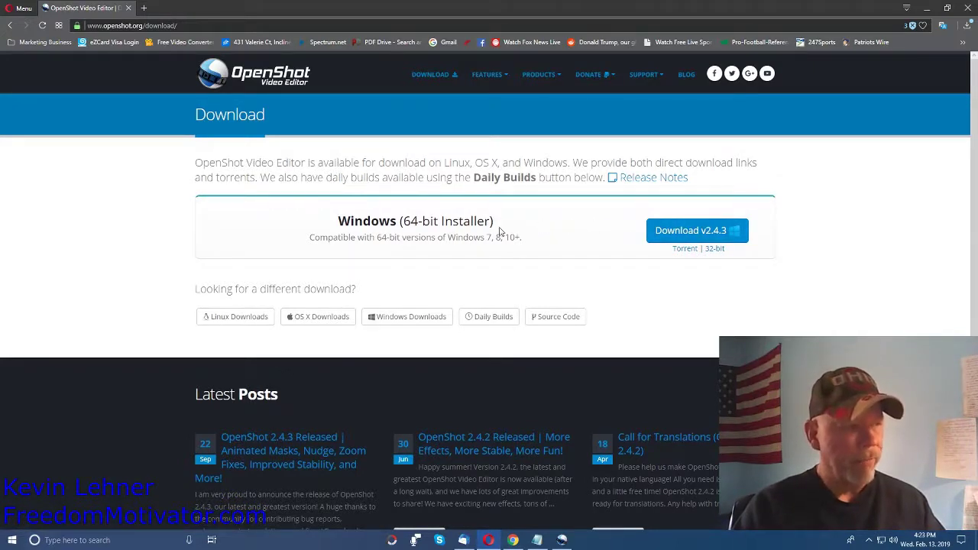
{"action": "left_click", "coordinate": [268, 76]}
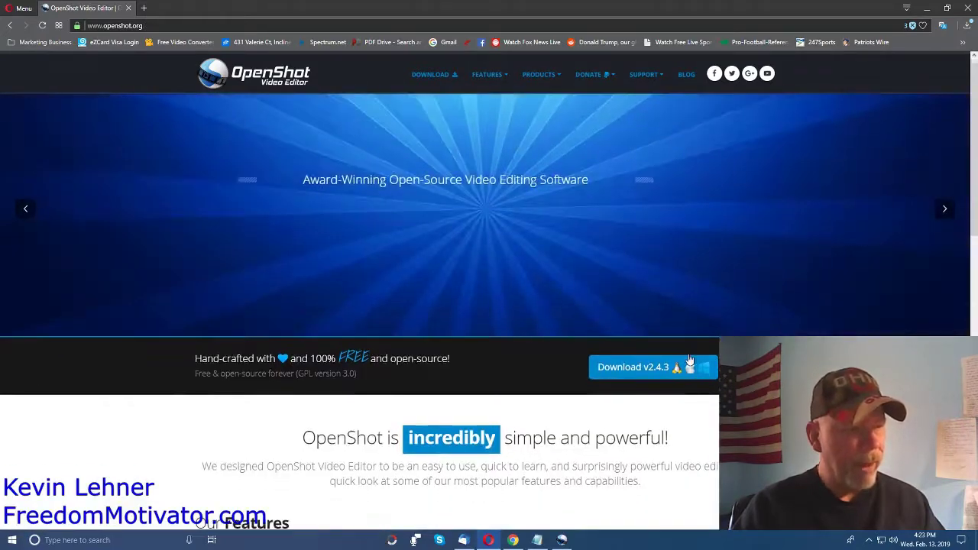
Scroll through the home page's Our Features highlights, selecting Edit Video and 70+ Languages text.
{"action": "scroll", "coordinate": [811, 324], "scroll_direction": "down", "scroll_amount": 2}
{"action": "scroll", "coordinate": [811, 324], "scroll_direction": "down", "scroll_amount": 2}
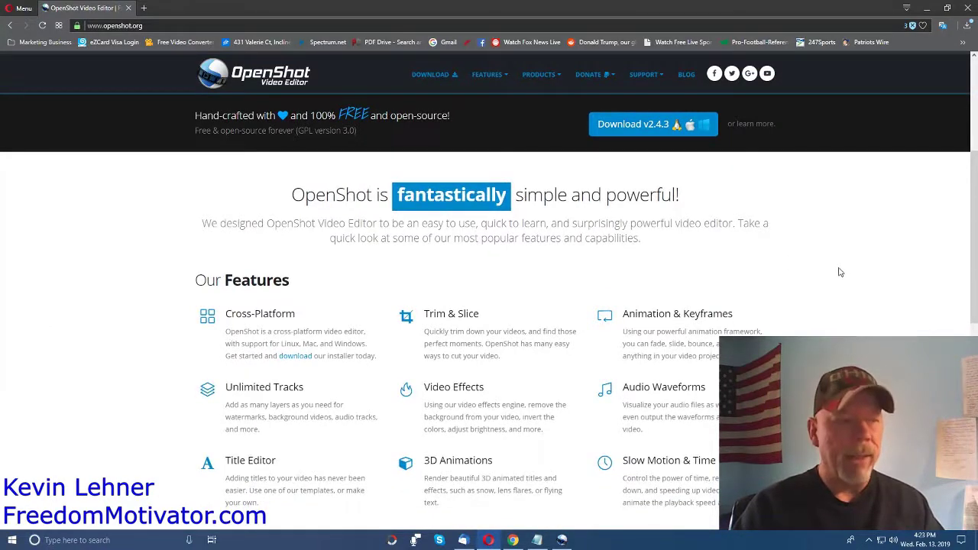
{"action": "scroll", "coordinate": [837, 277], "scroll_direction": "down", "scroll_amount": 2}
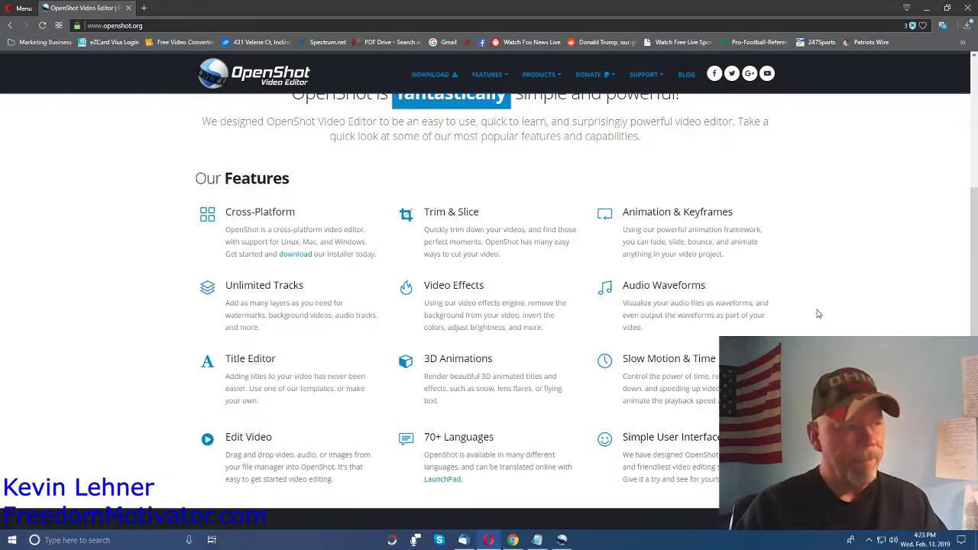
{"action": "scroll", "coordinate": [820, 313], "scroll_direction": "down", "scroll_amount": 1}
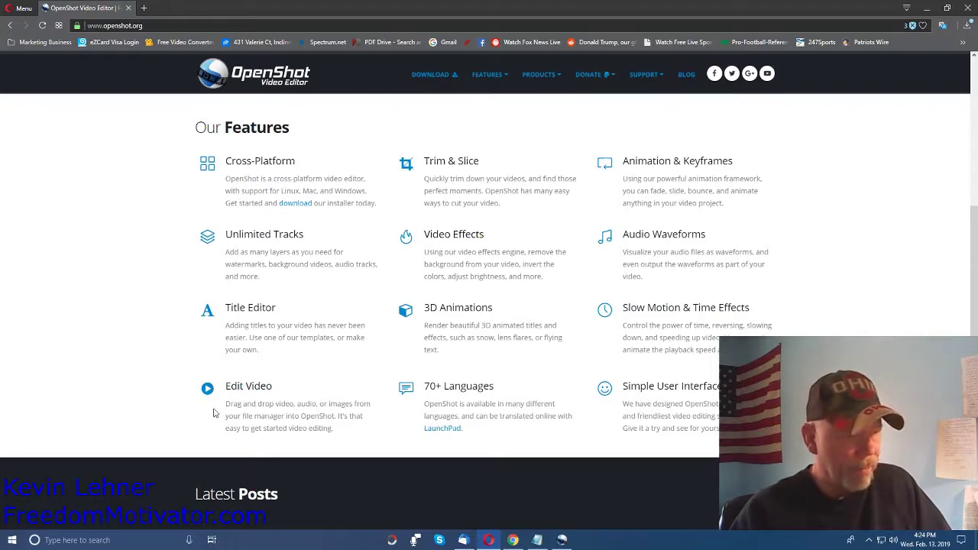
{"action": "left_click_drag", "start_coordinate": [226, 404], "coordinate": [372, 405]}
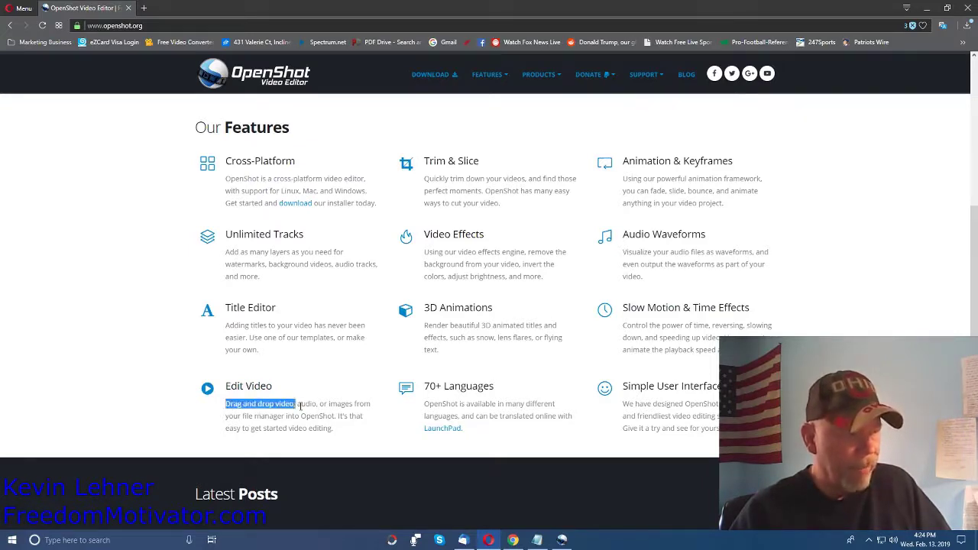
{"action": "left_click", "coordinate": [383, 423]}
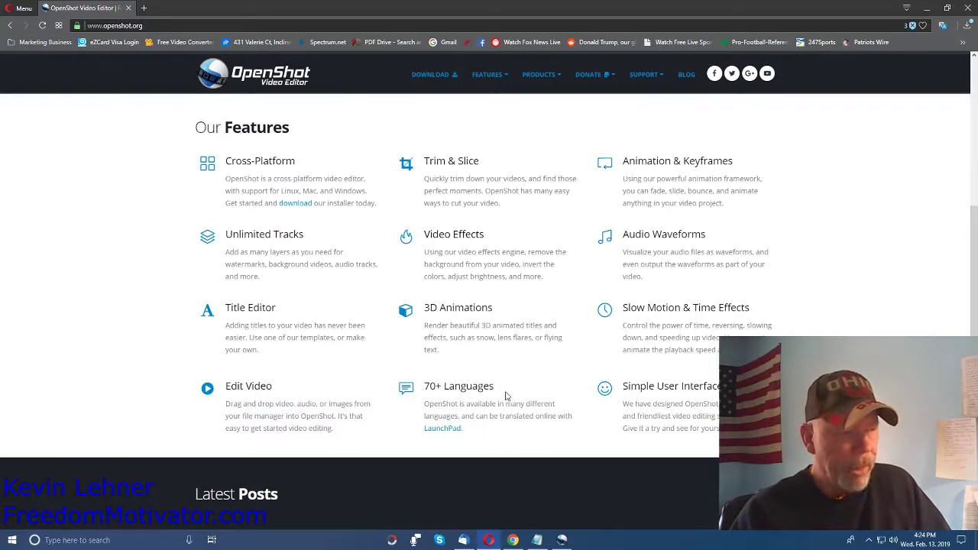
{"action": "left_click_drag", "start_coordinate": [496, 388], "coordinate": [423, 388]}
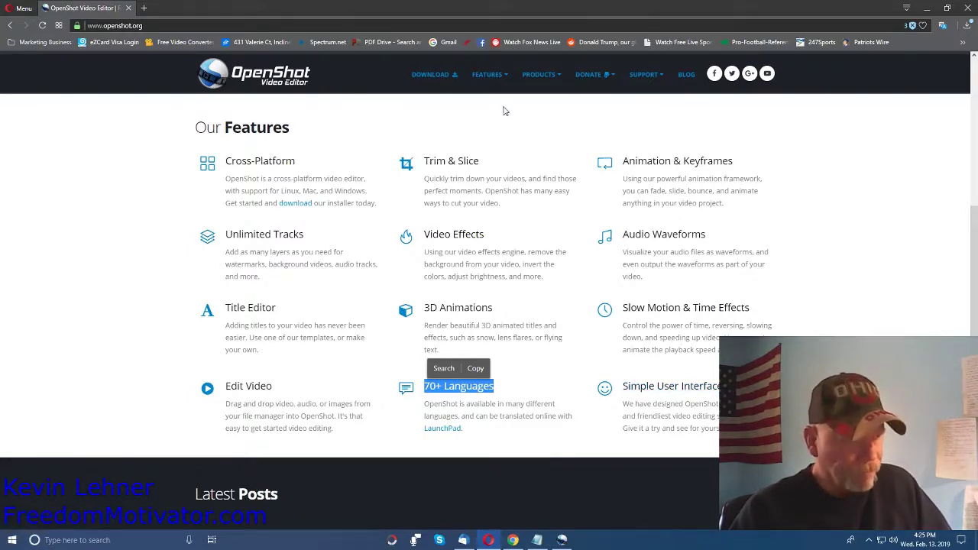
{"action": "mouse_move", "coordinate": [489, 74]}
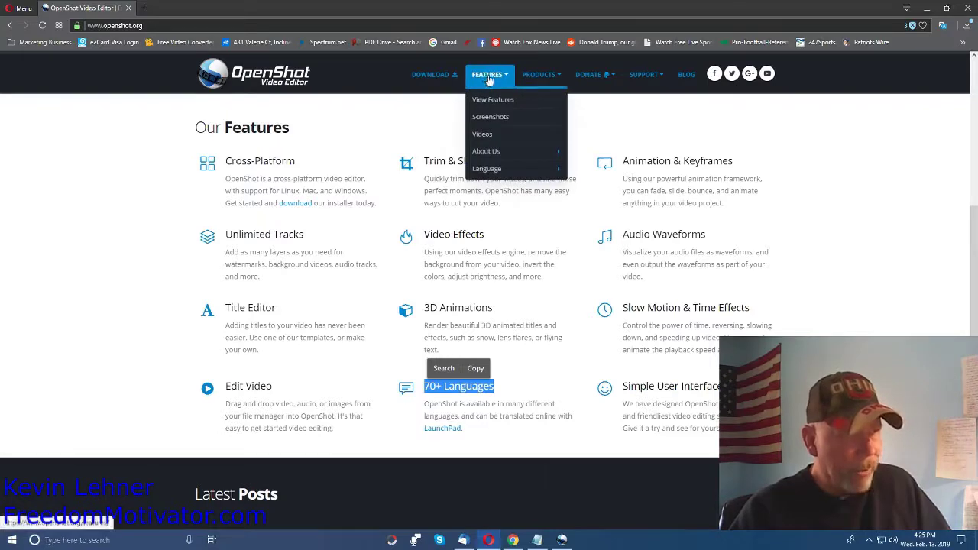
{"action": "left_click", "coordinate": [493, 100]}
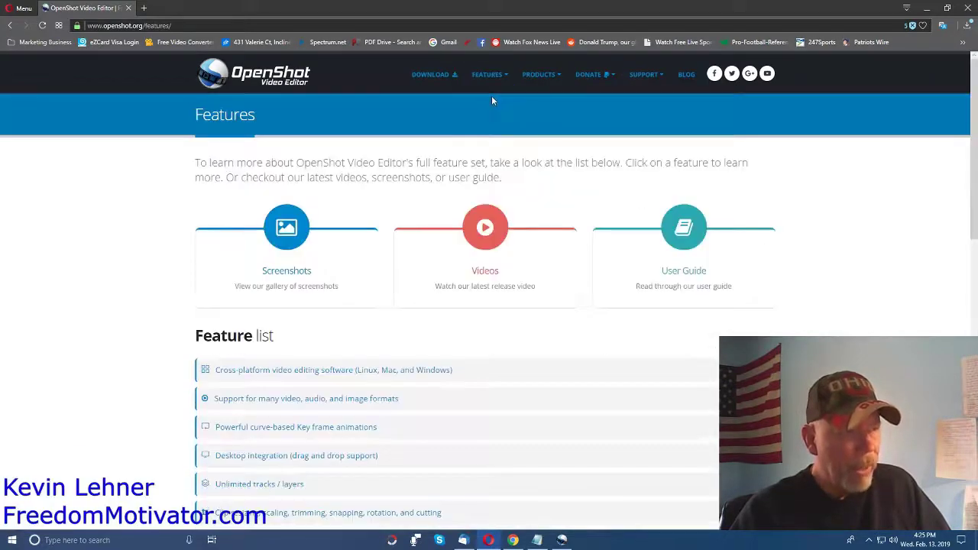
{"action": "scroll", "coordinate": [848, 328], "scroll_direction": "down", "scroll_amount": 3}
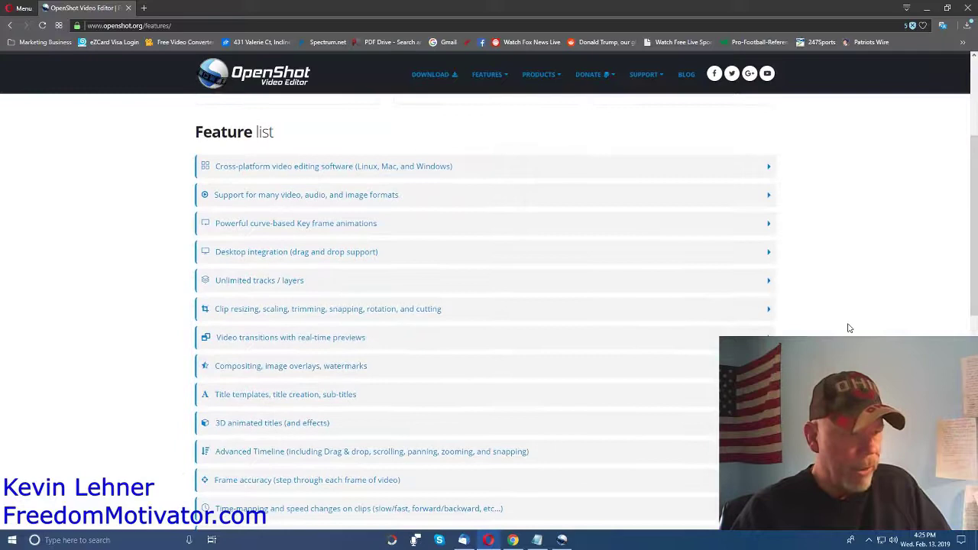
{"action": "scroll", "coordinate": [847, 328], "scroll_direction": "up", "scroll_amount": 1}
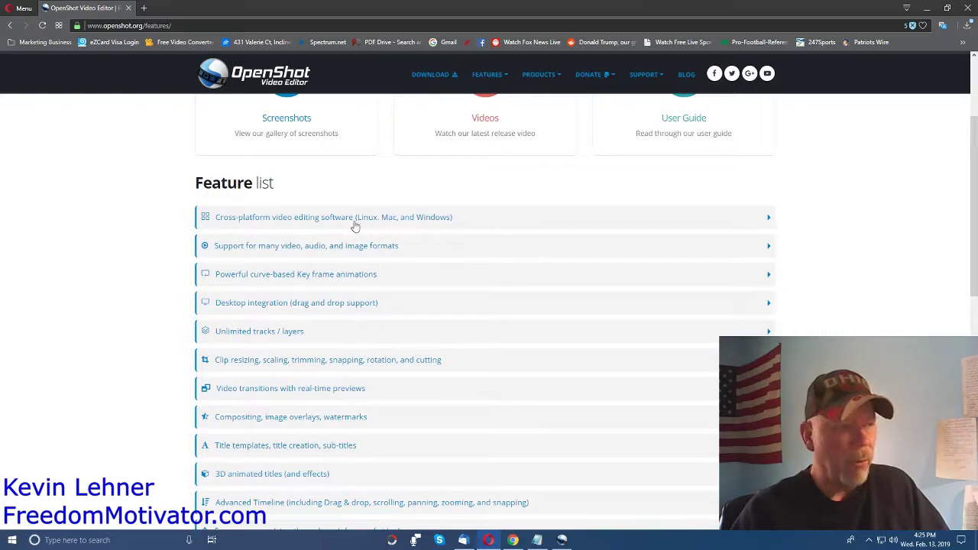
{"action": "left_click", "coordinate": [311, 220]}
{"action": "left_click", "coordinate": [312, 220]}
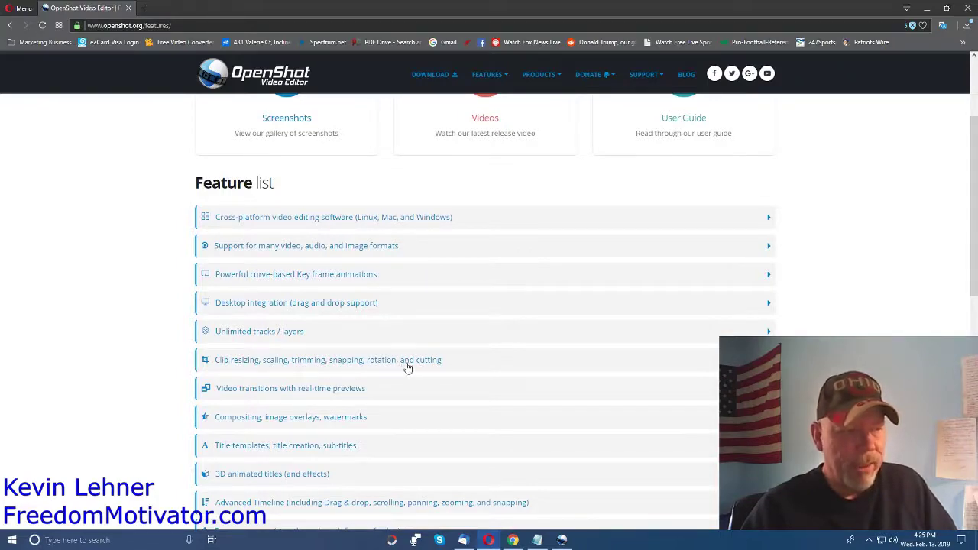
Toggle the Clip resizing entry, then expand Digital video effects at the bottom of the Feature list.
{"action": "left_click", "coordinate": [380, 366]}
{"action": "left_click", "coordinate": [384, 367]}
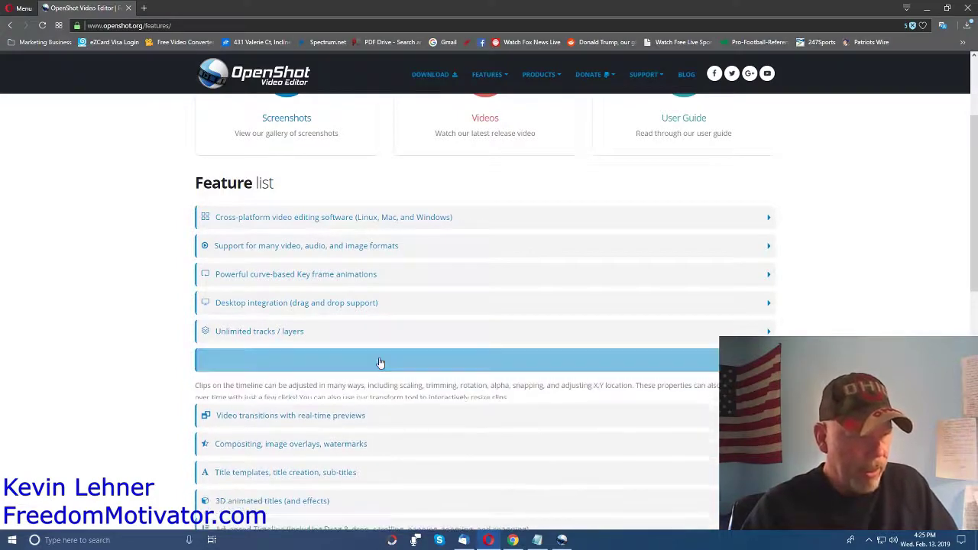
{"action": "scroll", "coordinate": [386, 367], "scroll_direction": "down", "scroll_amount": 2}
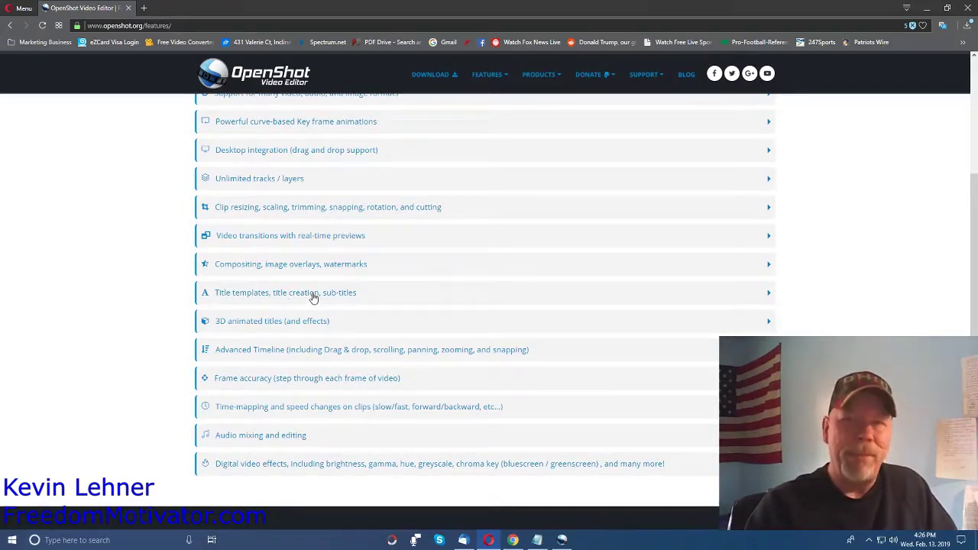
{"action": "scroll", "coordinate": [310, 317], "scroll_direction": "down", "scroll_amount": 1}
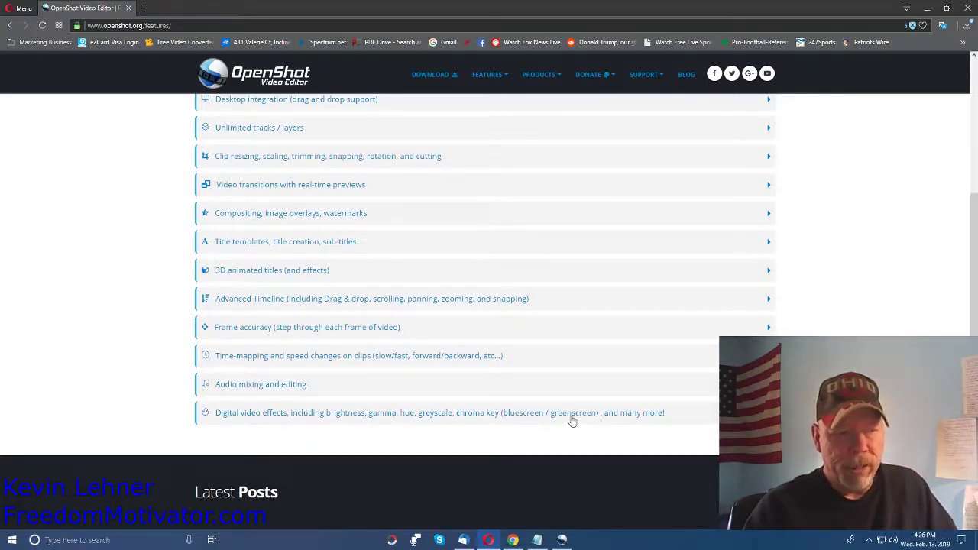
{"action": "left_click", "coordinate": [620, 416]}
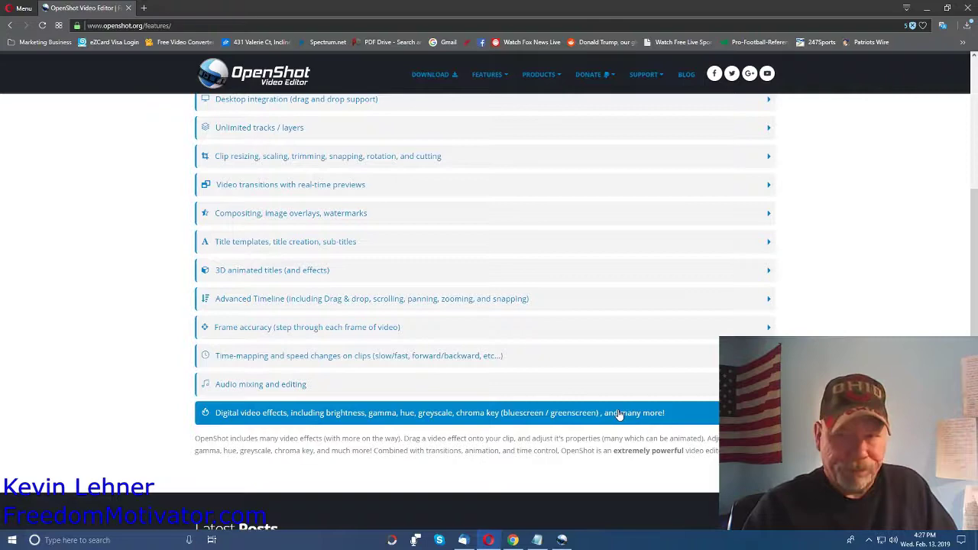
Collapse Digital video effects and highlight the Open-Source footer heading at the page bottom.
{"action": "scroll", "coordinate": [619, 413], "scroll_direction": "down", "scroll_amount": 2}
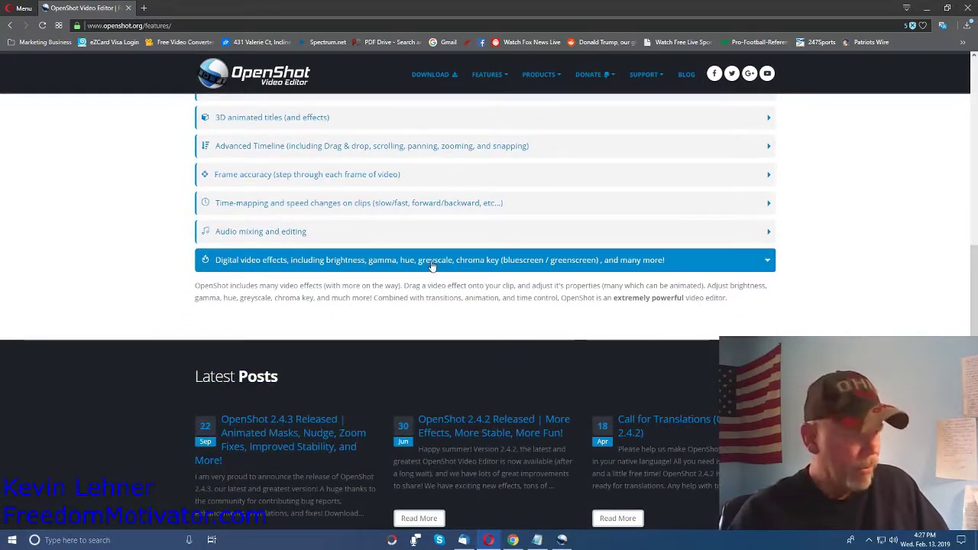
{"action": "left_click", "coordinate": [431, 265]}
{"action": "scroll", "coordinate": [535, 308], "scroll_direction": "down", "scroll_amount": 2}
{"action": "scroll", "coordinate": [534, 308], "scroll_direction": "down", "scroll_amount": 1}
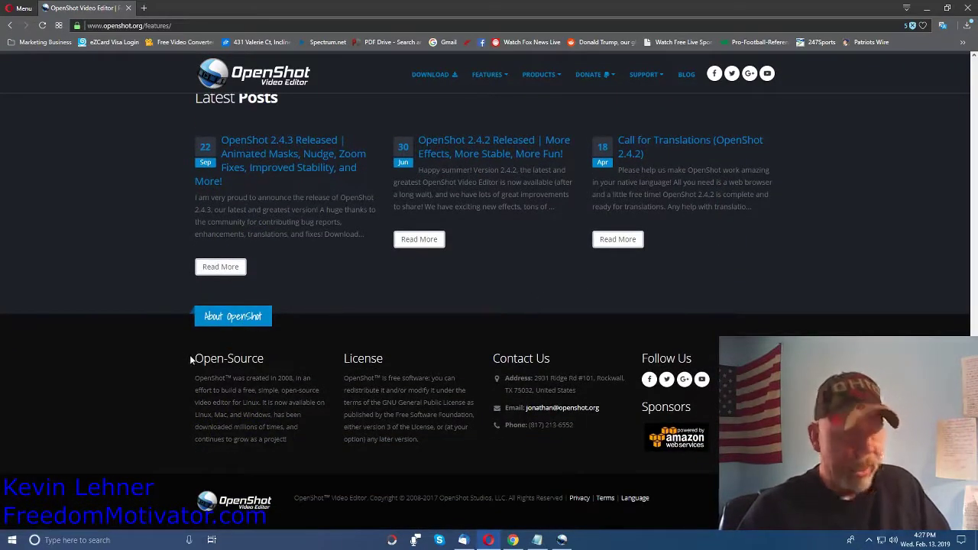
{"action": "left_click_drag", "start_coordinate": [189, 354], "coordinate": [257, 359]}
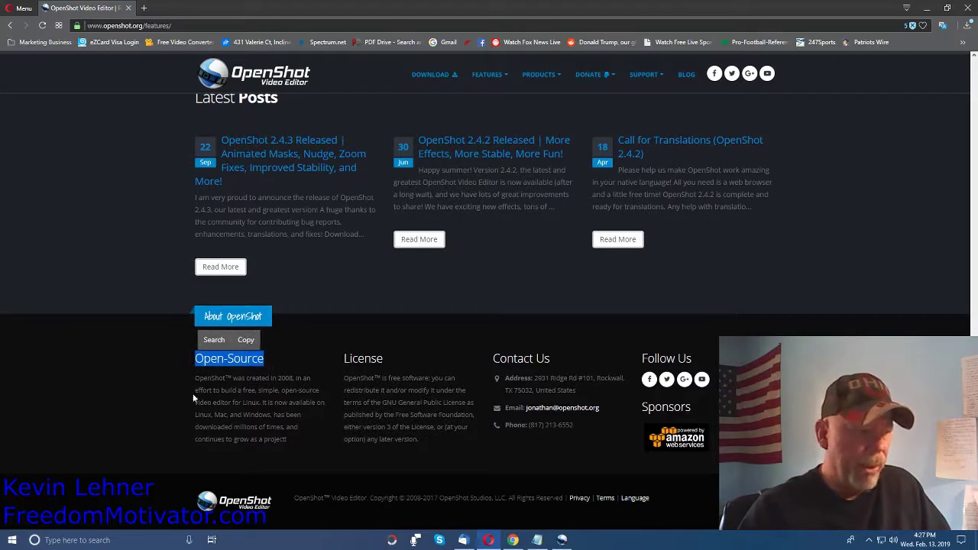
{"action": "left_click", "coordinate": [163, 388]}
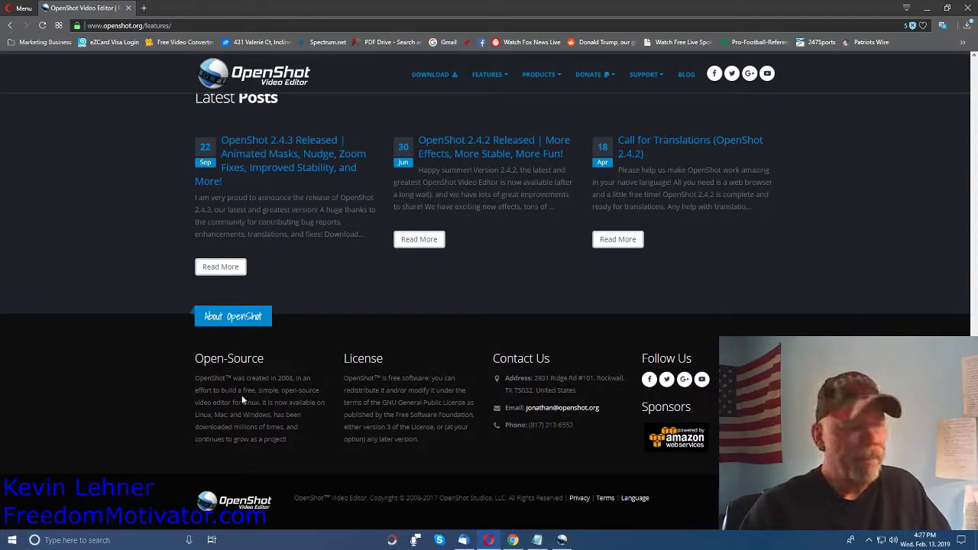
Scroll back to the top of the Features page and bring the OpenShot project window forward.
{"action": "scroll", "coordinate": [489, 305], "scroll_direction": "up", "scroll_amount": 1}
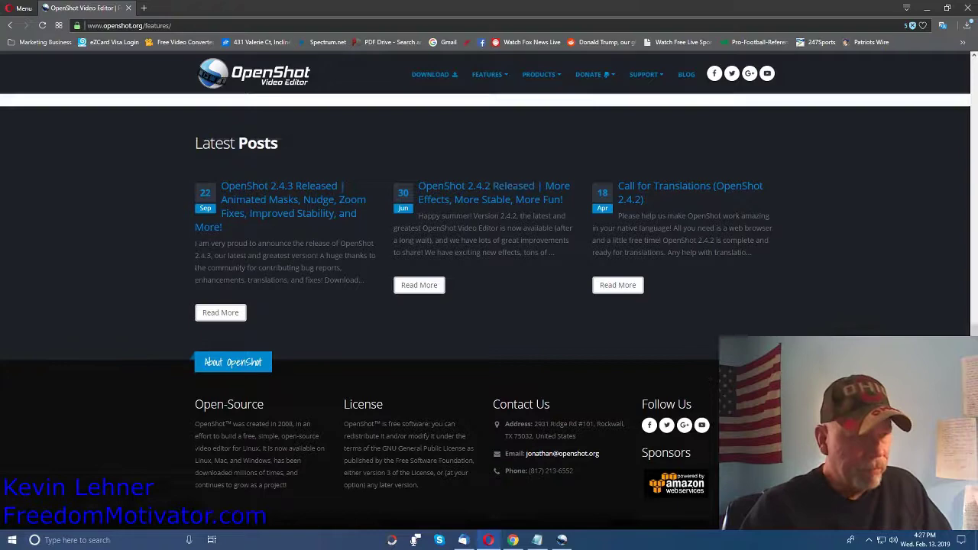
{"action": "scroll", "coordinate": [489, 305], "scroll_direction": "up", "scroll_amount": 3}
{"action": "scroll", "coordinate": [489, 305], "scroll_direction": "up", "scroll_amount": 1}
{"action": "scroll", "coordinate": [264, 119], "scroll_direction": "up", "scroll_amount": 5}
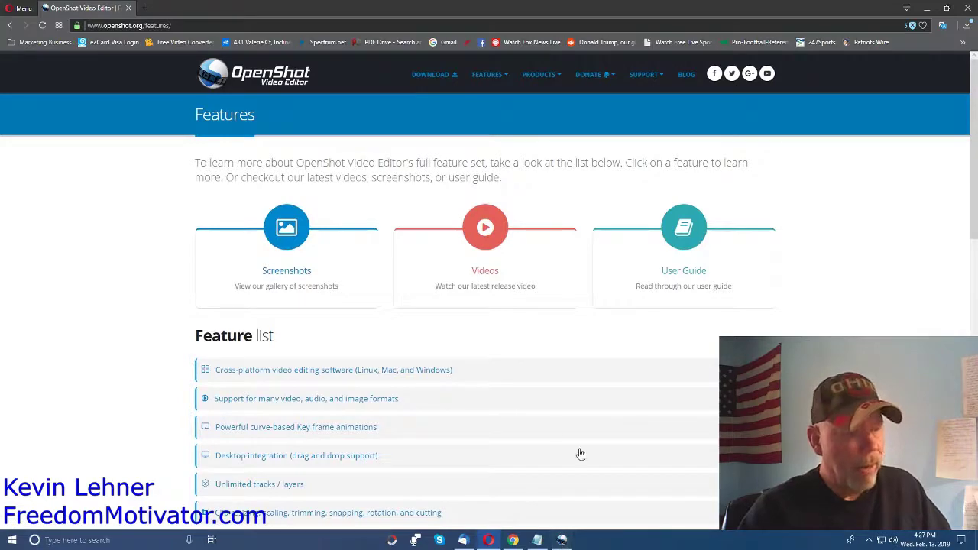
{"action": "left_click", "coordinate": [562, 540]}
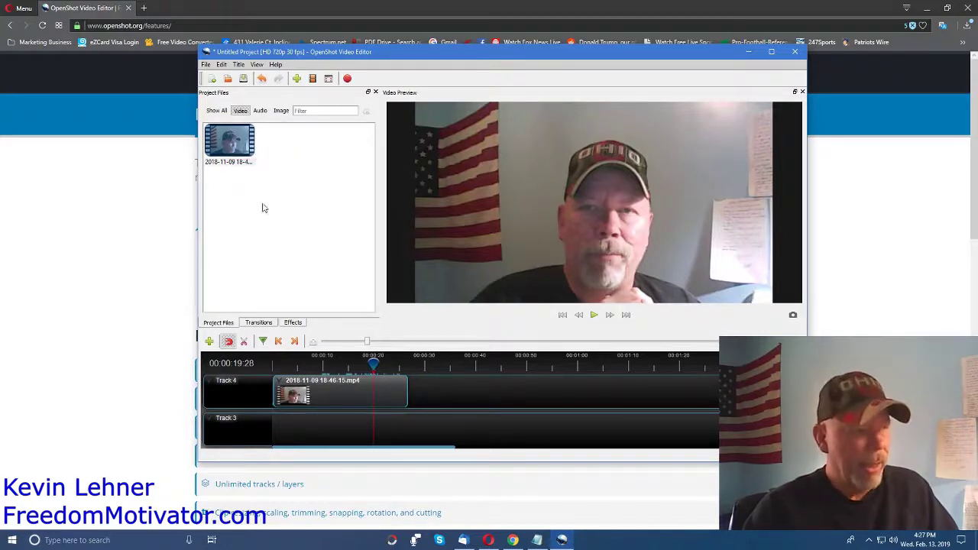
{"action": "left_click", "coordinate": [227, 135]}
{"action": "left_click_drag", "start_coordinate": [226, 136], "coordinate": [439, 440]}
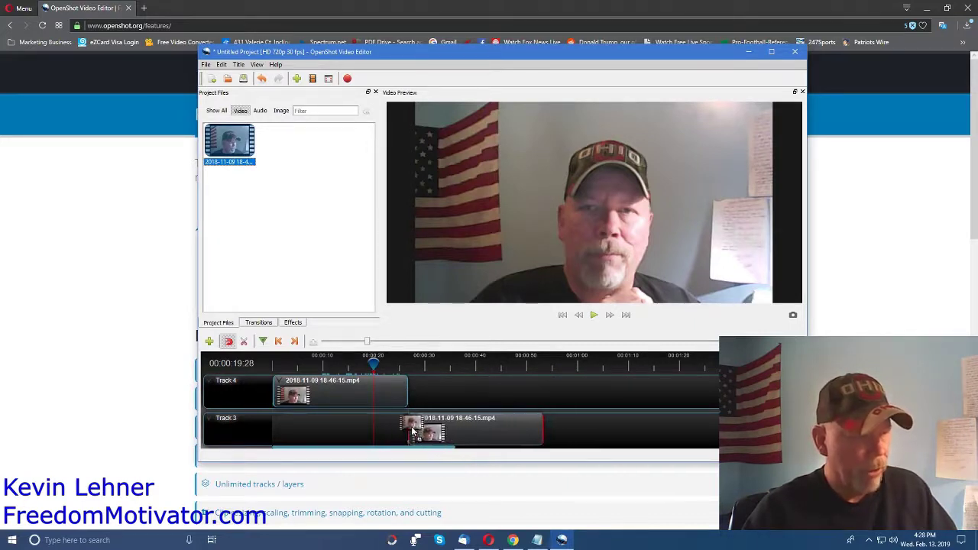
{"action": "mouse_move", "coordinate": [439, 439]}
{"action": "left_mouse_down"}
{"action": "mouse_move", "coordinate": [389, 431]}
{"action": "mouse_move", "coordinate": [403, 433]}
{"action": "left_mouse_up"}
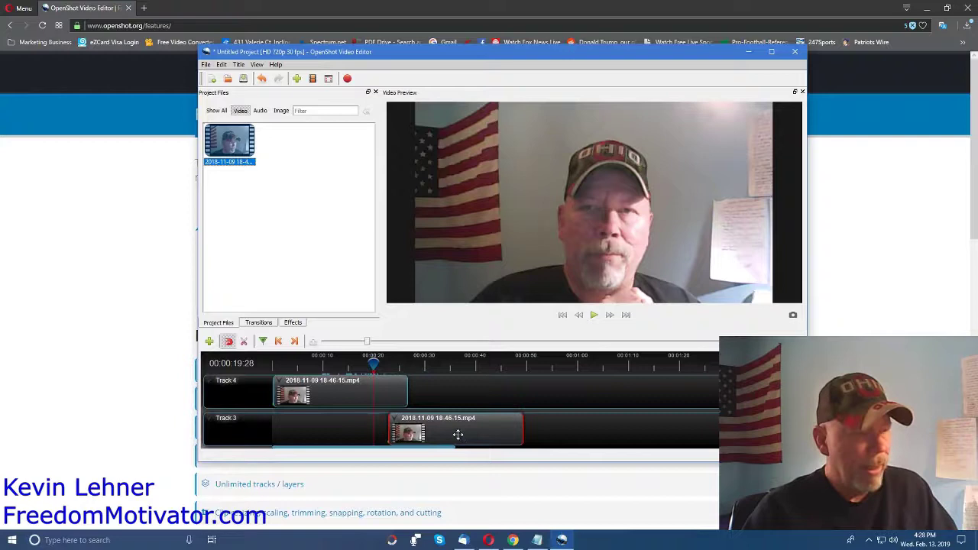
{"action": "mouse_move", "coordinate": [522, 426]}
{"action": "left_mouse_down"}
{"action": "mouse_move", "coordinate": [456, 426]}
{"action": "mouse_move", "coordinate": [547, 427]}
{"action": "left_mouse_up"}
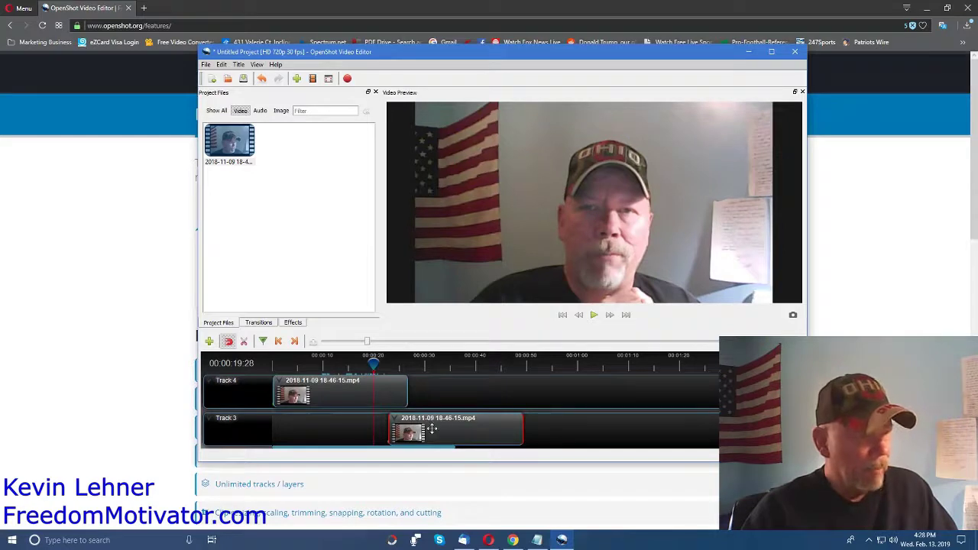
{"action": "mouse_move", "coordinate": [431, 430]}
{"action": "left_mouse_down"}
{"action": "mouse_move", "coordinate": [450, 403]}
{"action": "mouse_move", "coordinate": [429, 393]}
{"action": "left_mouse_up"}
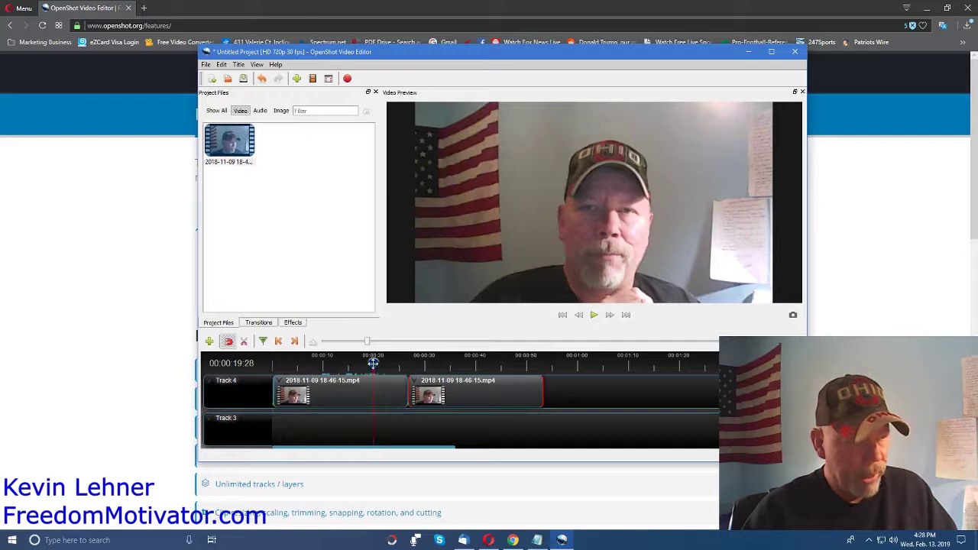
{"action": "right_click", "coordinate": [373, 364]}
{"action": "mouse_move", "coordinate": [394, 371]}
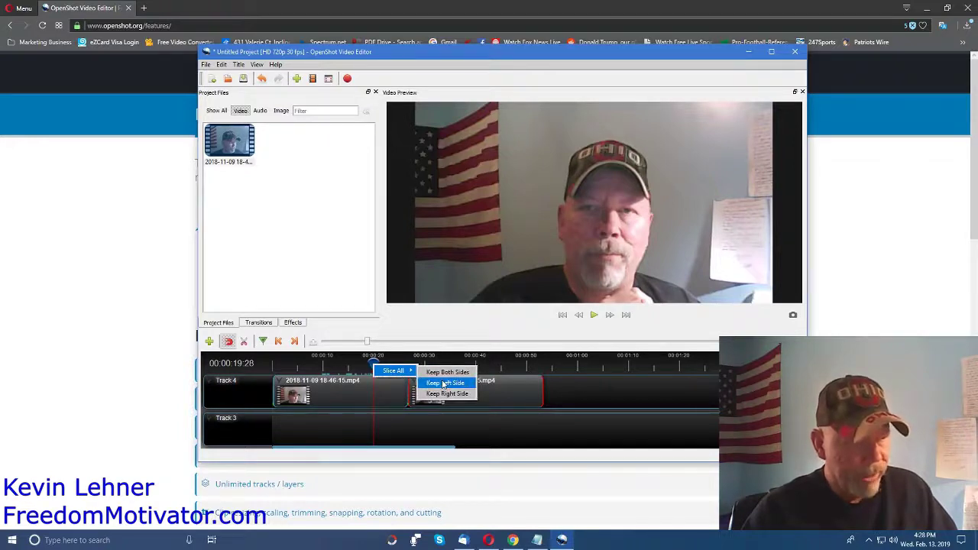
Dismiss the Slice All menu without cutting either Track 4 clip.
{"action": "left_click", "coordinate": [437, 331]}
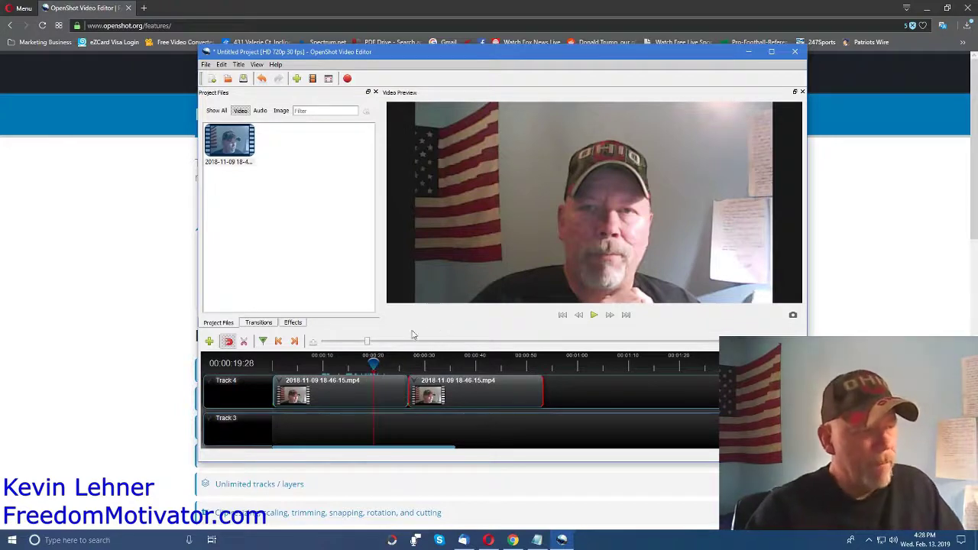
Switch the left panel to Transitions and browse through the transition thumbnails.
{"action": "left_click", "coordinate": [258, 323]}
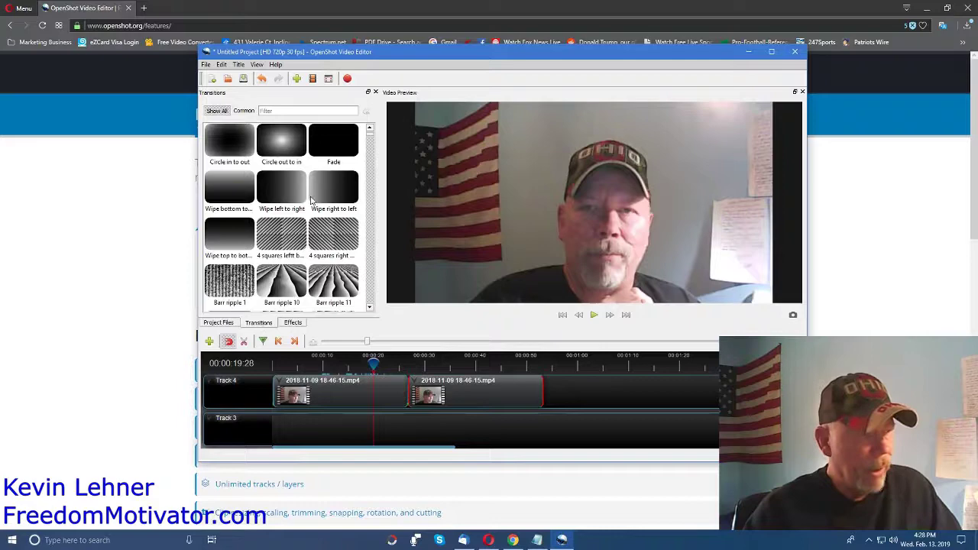
{"action": "scroll", "coordinate": [313, 200], "scroll_direction": "down", "scroll_amount": 5}
{"action": "scroll", "coordinate": [327, 228], "scroll_direction": "down", "scroll_amount": 5}
{"action": "scroll", "coordinate": [327, 228], "scroll_direction": "down", "scroll_amount": 5}
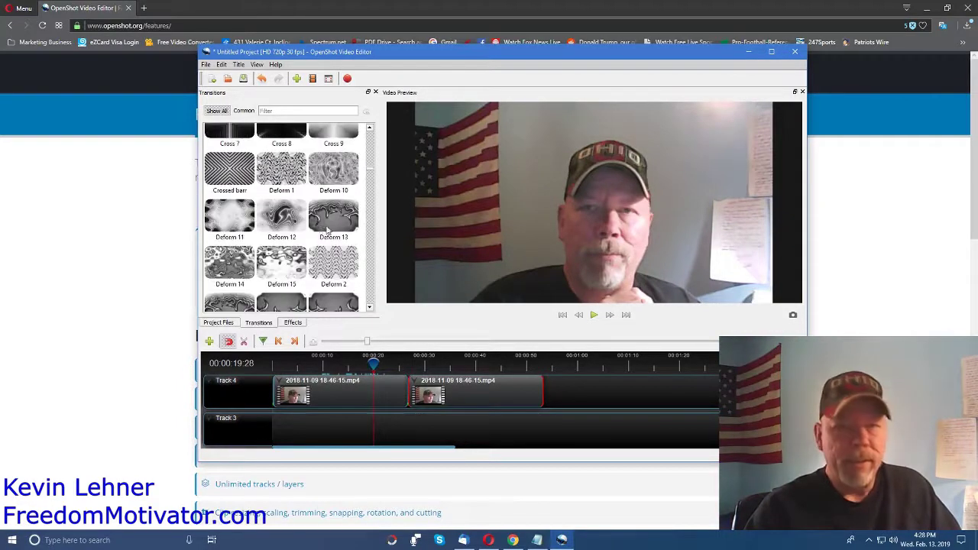
{"action": "scroll", "coordinate": [320, 227], "scroll_direction": "down", "scroll_amount": 5}
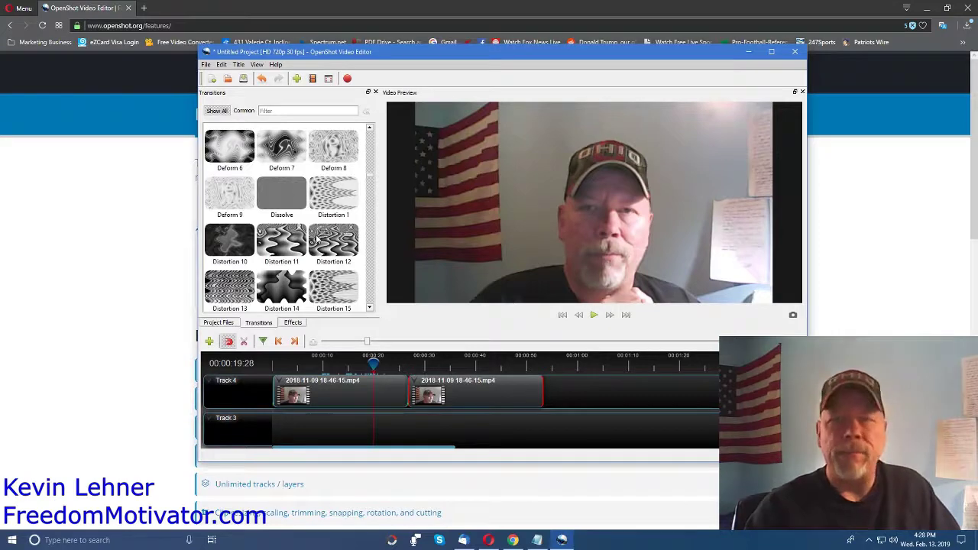
{"action": "scroll", "coordinate": [317, 239], "scroll_direction": "down", "scroll_amount": 3}
{"action": "scroll", "coordinate": [317, 239], "scroll_direction": "down", "scroll_amount": 2}
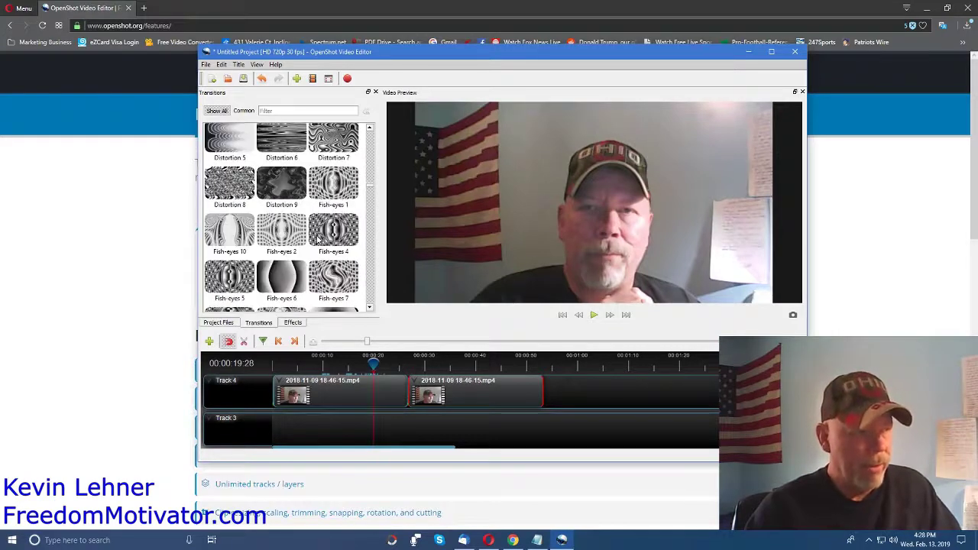
{"action": "scroll", "coordinate": [318, 239], "scroll_direction": "down", "scroll_amount": 3}
{"action": "scroll", "coordinate": [318, 240], "scroll_direction": "down", "scroll_amount": 2}
{"action": "scroll", "coordinate": [318, 239], "scroll_direction": "down", "scroll_amount": 3}
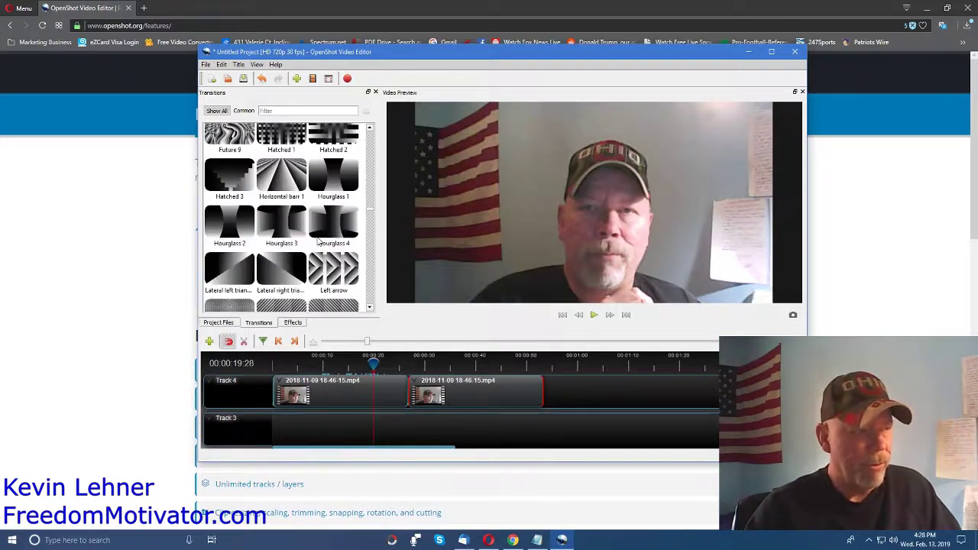
{"action": "scroll", "coordinate": [317, 239], "scroll_direction": "down", "scroll_amount": 3}
{"action": "scroll", "coordinate": [318, 239], "scroll_direction": "down", "scroll_amount": 2}
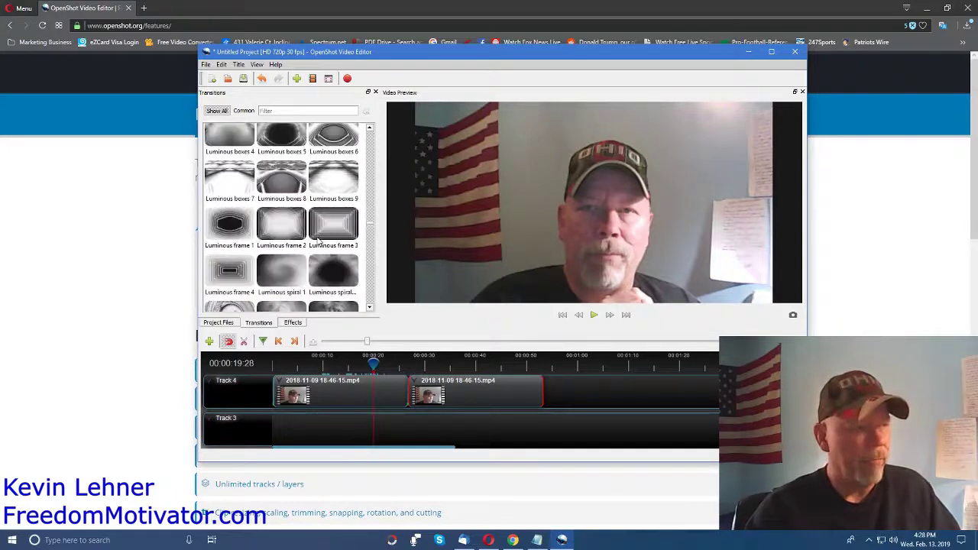
{"action": "scroll", "coordinate": [318, 239], "scroll_direction": "up", "scroll_amount": 2}
{"action": "scroll", "coordinate": [318, 239], "scroll_direction": "up", "scroll_amount": 10}
Browse the Effects list back to Bars, Blur and Brightness, then open the Edit menu.
{"action": "left_click", "coordinate": [296, 324]}
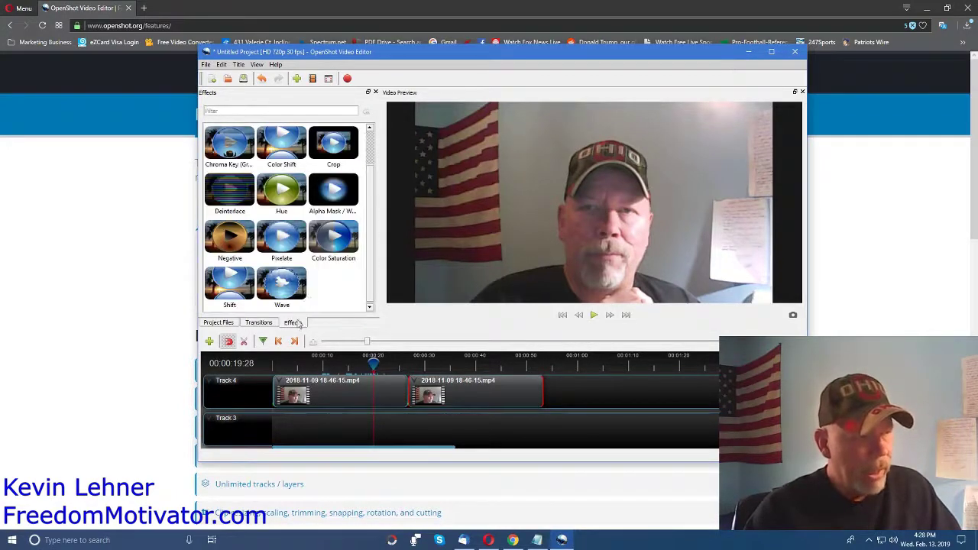
{"action": "scroll", "coordinate": [310, 235], "scroll_direction": "up", "scroll_amount": 1}
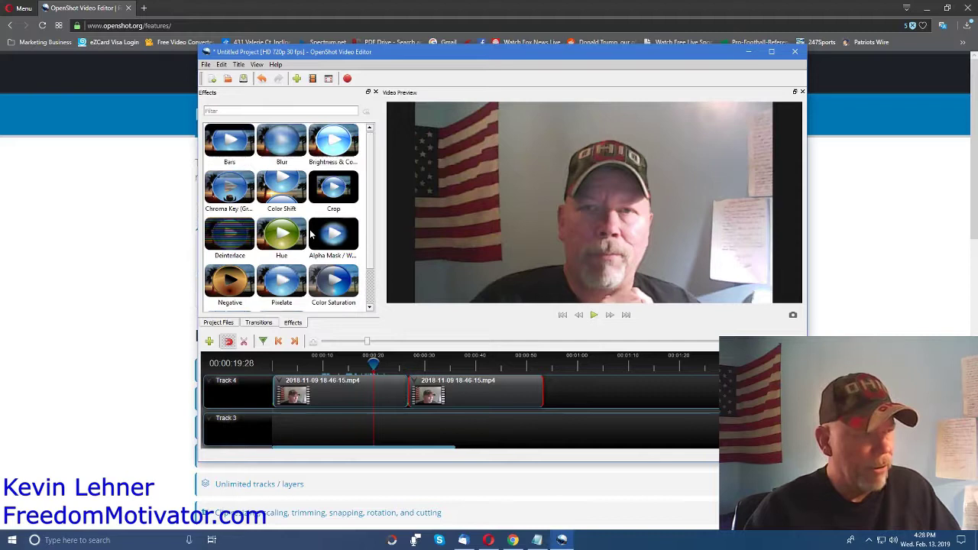
{"action": "scroll", "coordinate": [310, 235], "scroll_direction": "down", "scroll_amount": 1}
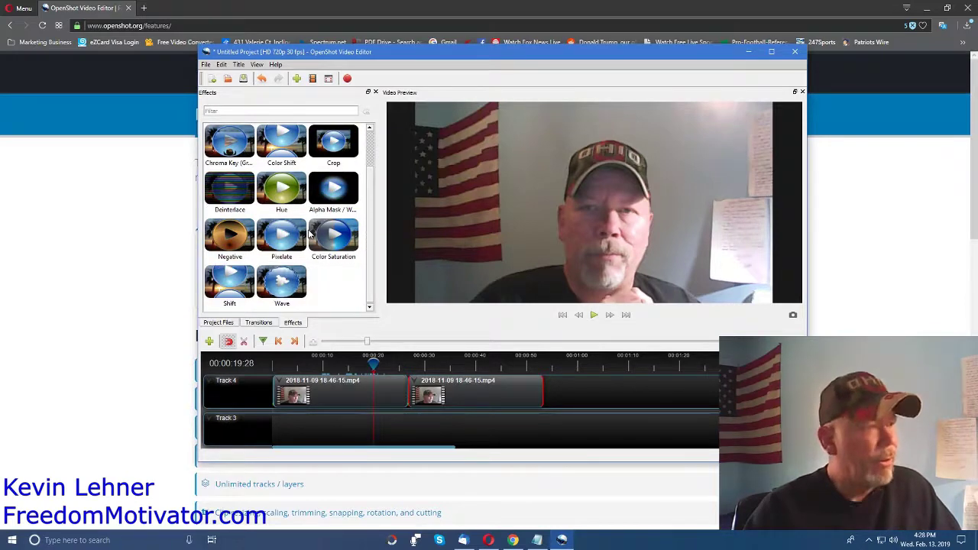
{"action": "scroll", "coordinate": [311, 234], "scroll_direction": "up", "scroll_amount": 1}
{"action": "scroll", "coordinate": [309, 237], "scroll_direction": "down", "scroll_amount": 1}
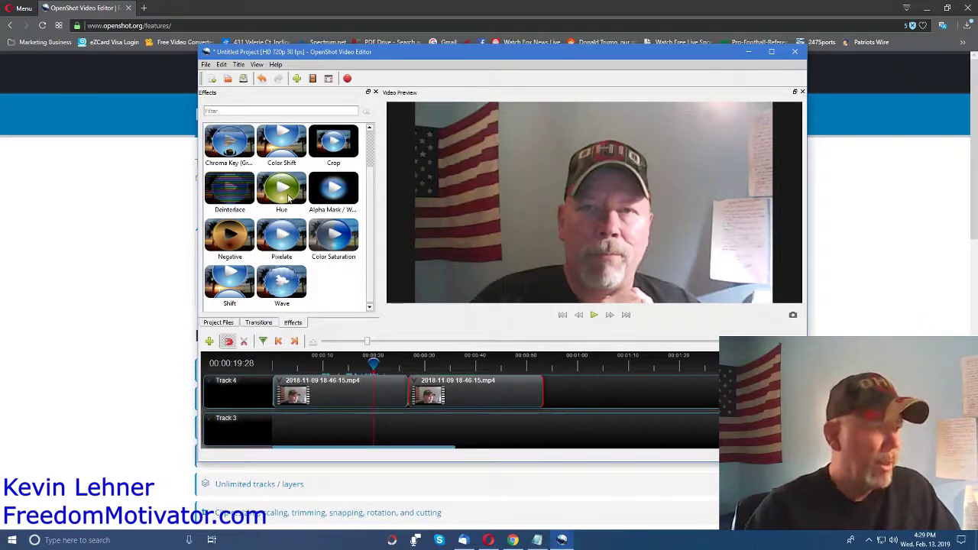
{"action": "scroll", "coordinate": [294, 199], "scroll_direction": "up", "scroll_amount": 1}
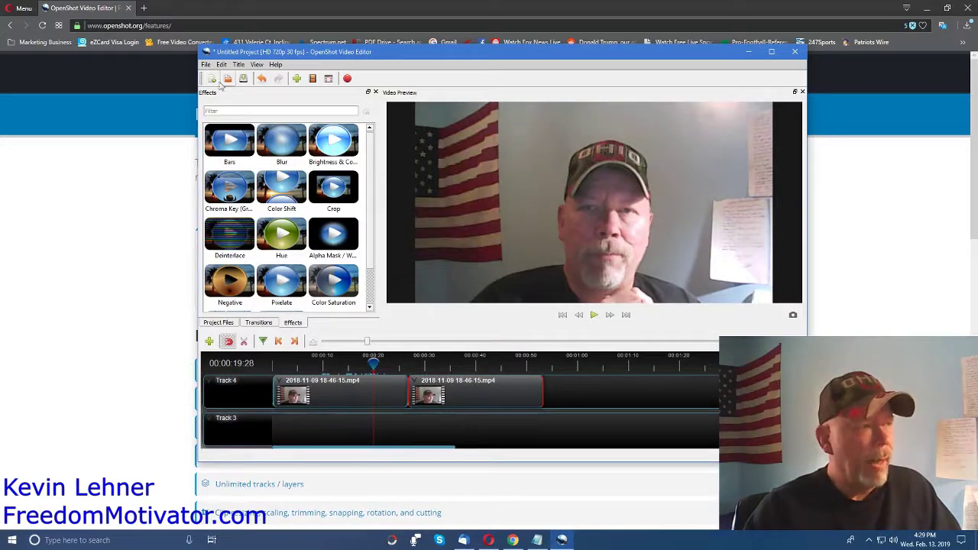
{"action": "left_click", "coordinate": [206, 66]}
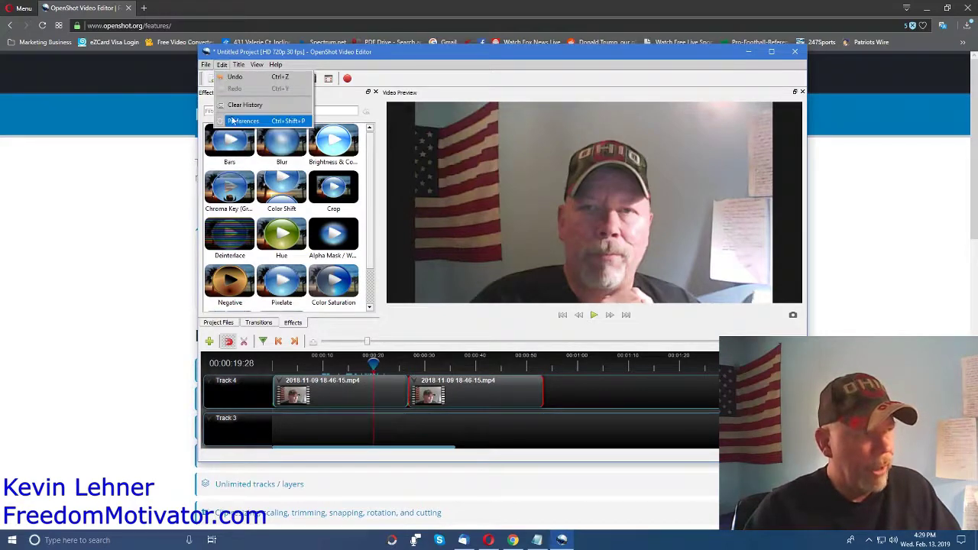
Open Preferences, keep No Theme, and view Profiles defaults: HD 720p 30 fps, 44100 Hz, Stereo.
{"action": "left_click", "coordinate": [239, 121]}
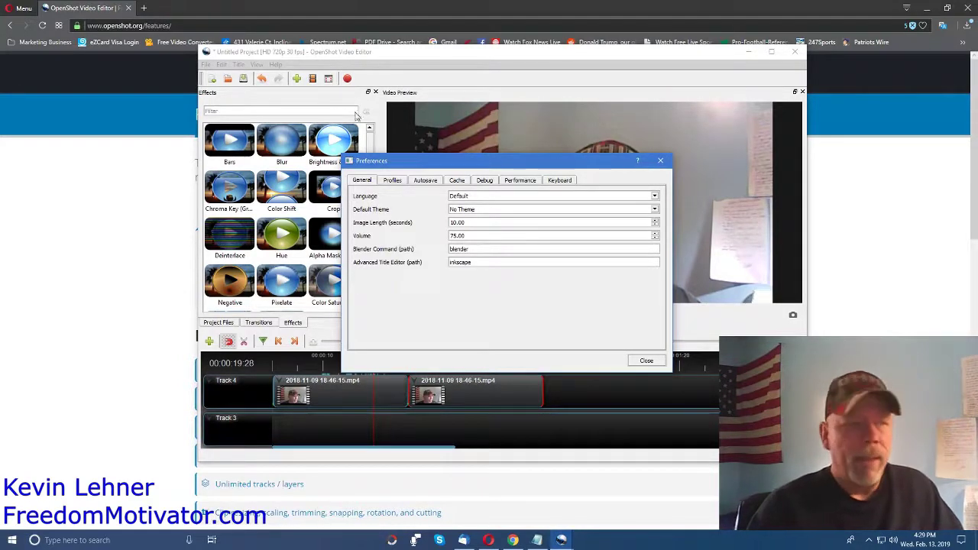
{"action": "left_click", "coordinate": [474, 209]}
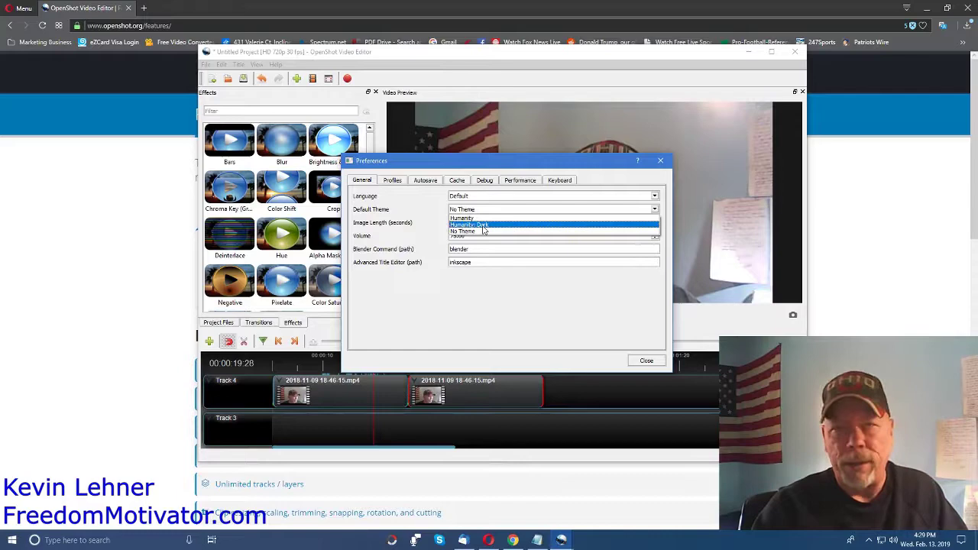
{"action": "left_click", "coordinate": [194, 246]}
{"action": "left_click", "coordinate": [263, 86]}
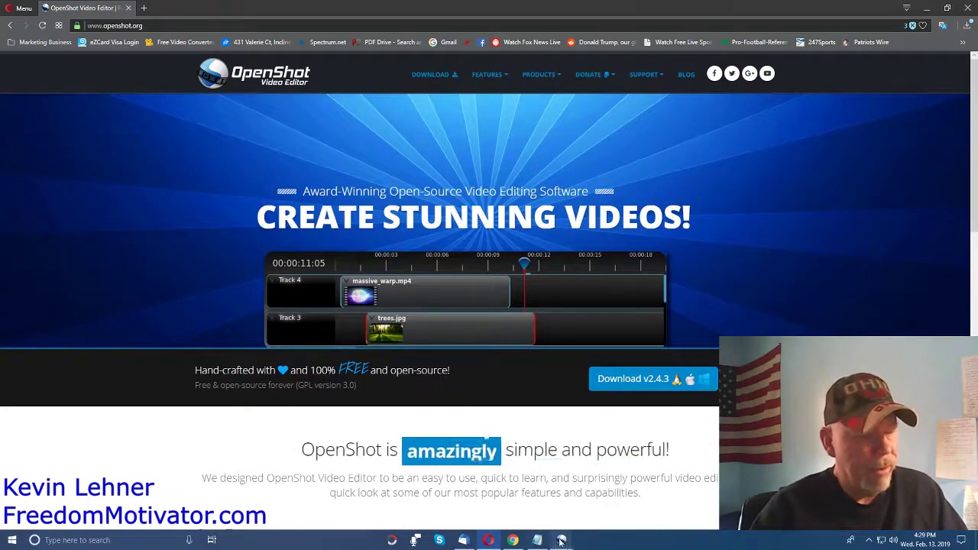
{"action": "left_click", "coordinate": [589, 496]}
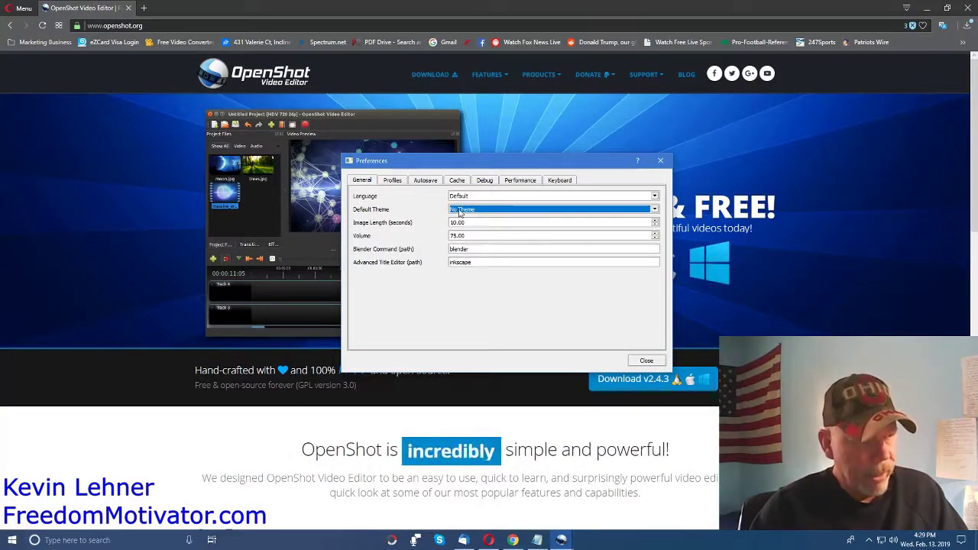
{"action": "left_click", "coordinate": [391, 182]}
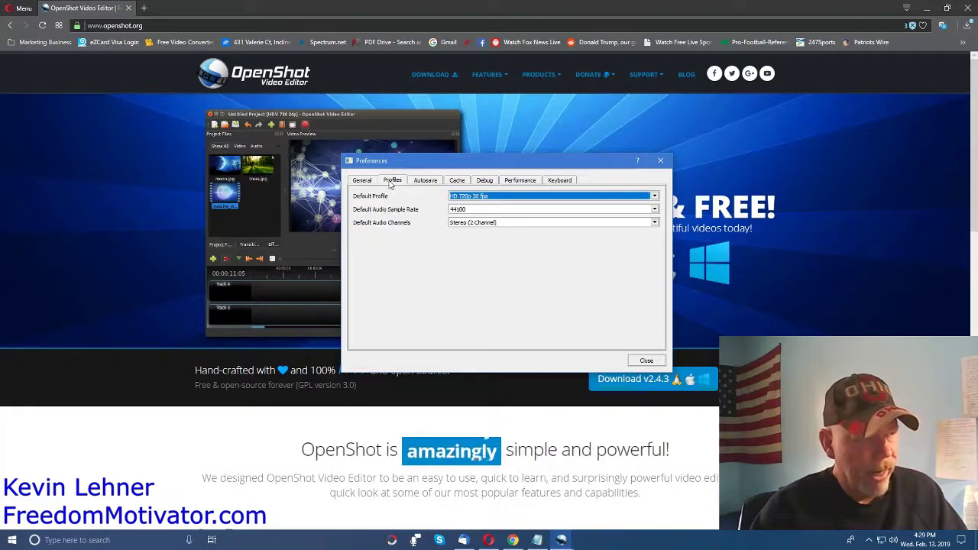
Keep default audio channels at stereo, then browse down the default video profile list.
{"action": "left_click", "coordinate": [495, 223]}
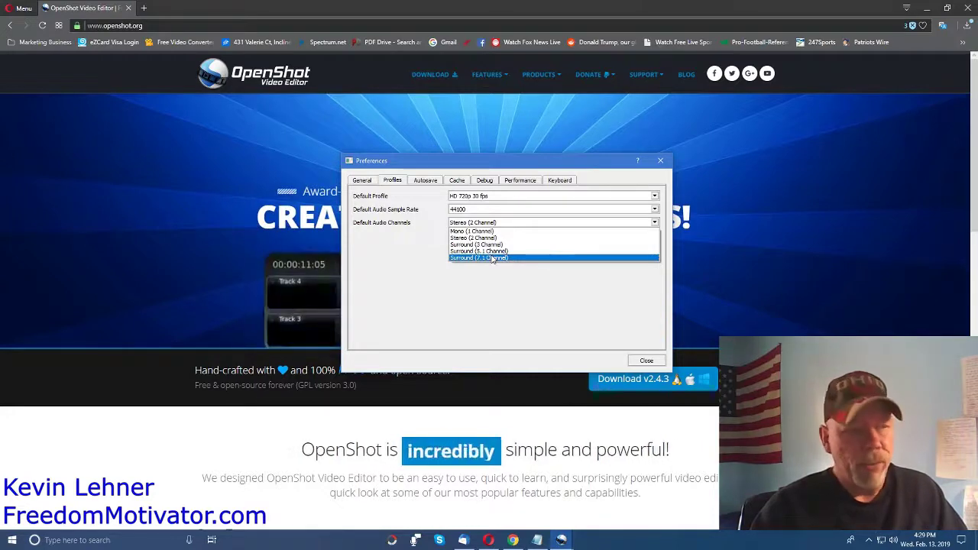
{"action": "left_click", "coordinate": [396, 265]}
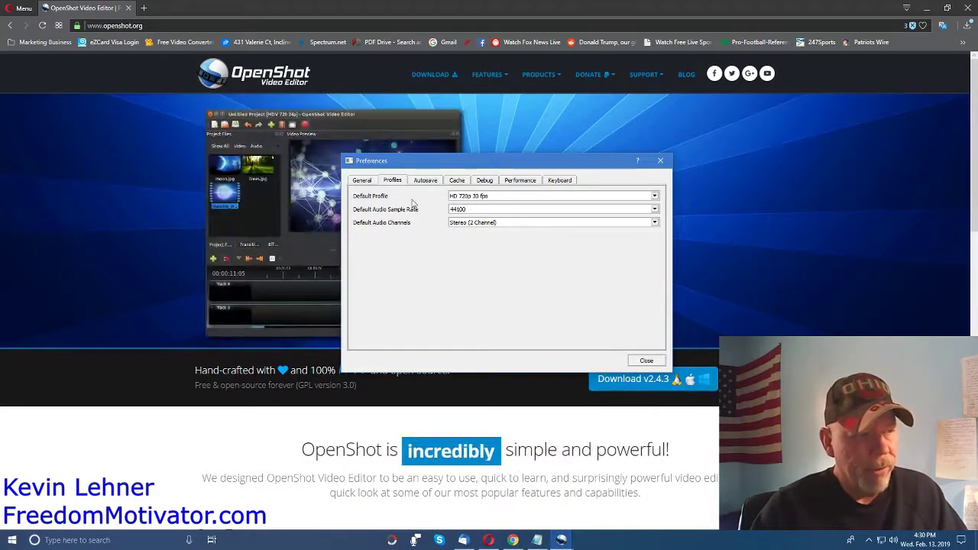
{"action": "left_click", "coordinate": [462, 197]}
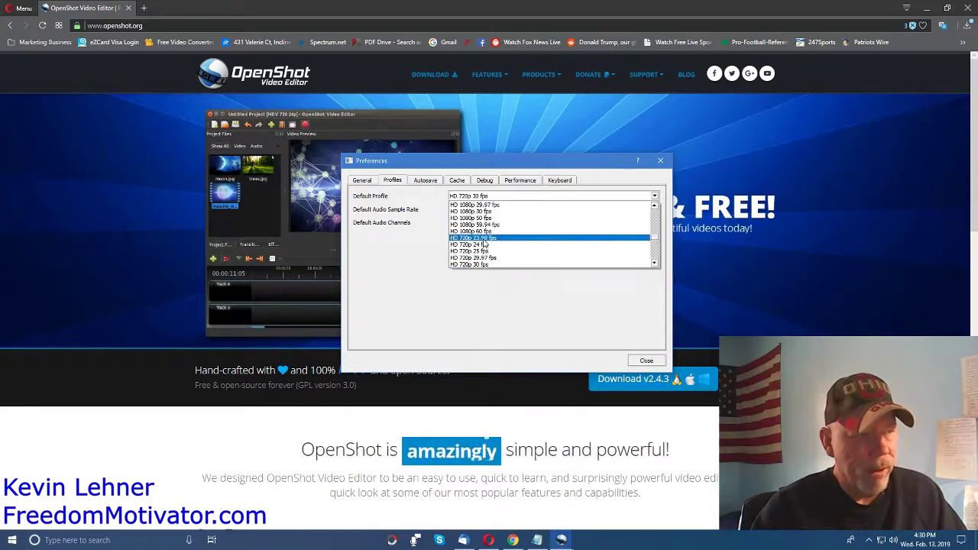
{"action": "scroll", "coordinate": [479, 239], "scroll_direction": "down", "scroll_amount": 1}
{"action": "scroll", "coordinate": [479, 239], "scroll_direction": "down", "scroll_amount": 1}
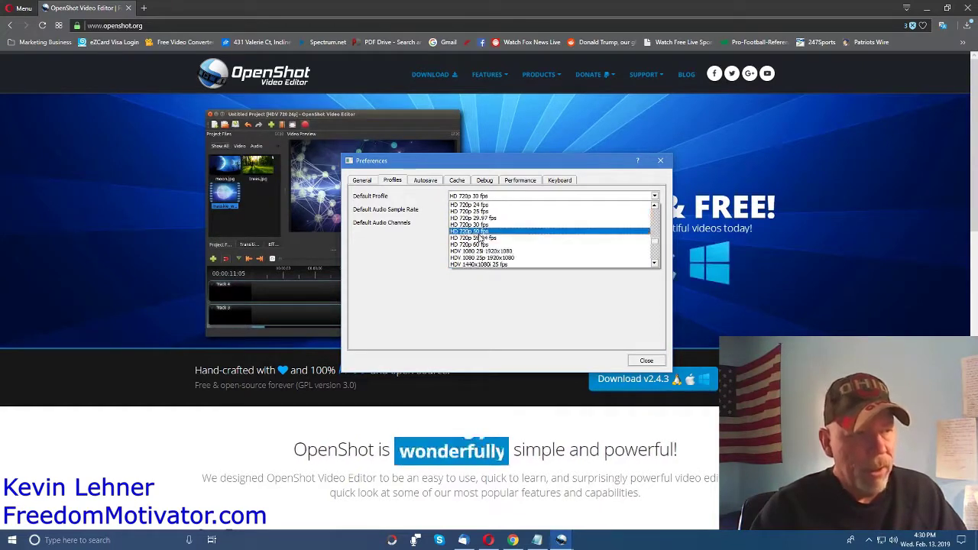
{"action": "scroll", "coordinate": [478, 238], "scroll_direction": "down", "scroll_amount": 1}
{"action": "scroll", "coordinate": [479, 238], "scroll_direction": "down", "scroll_amount": 1}
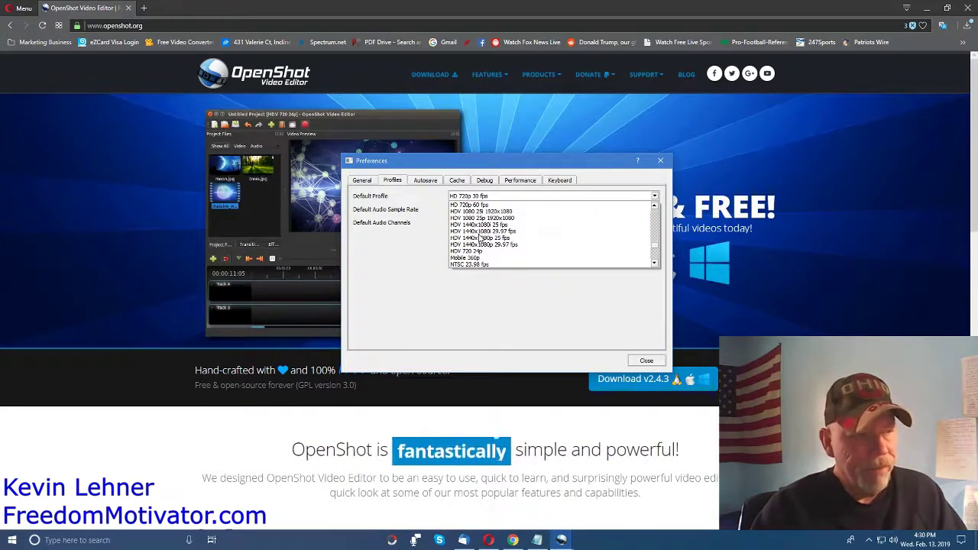
{"action": "scroll", "coordinate": [479, 239], "scroll_direction": "down", "scroll_amount": 1}
{"action": "scroll", "coordinate": [479, 238], "scroll_direction": "down", "scroll_amount": 1}
{"action": "scroll", "coordinate": [479, 239], "scroll_direction": "down", "scroll_amount": 1}
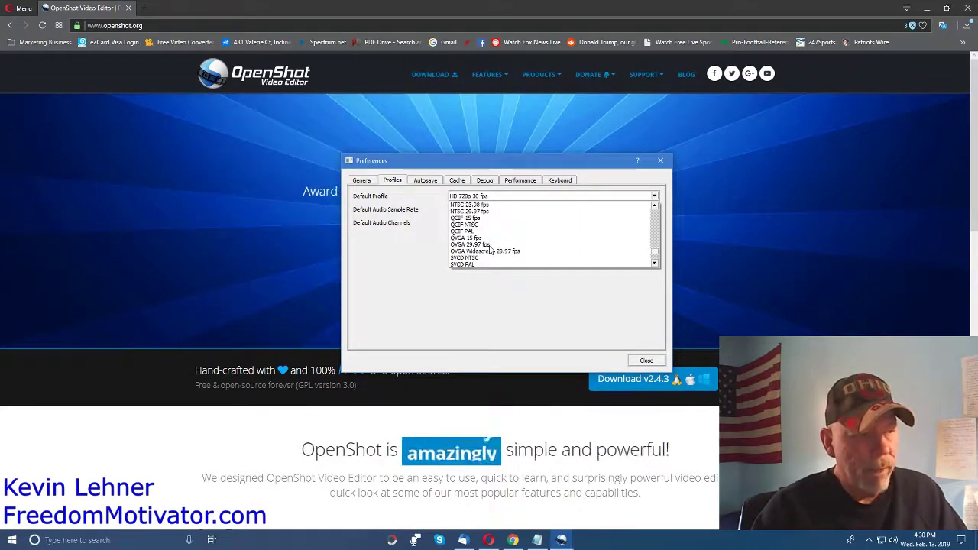
Keep the default profile at HD 720p 30 fps and view the Autosave settings.
{"action": "scroll", "coordinate": [489, 249], "scroll_direction": "up", "scroll_amount": 1}
{"action": "scroll", "coordinate": [490, 249], "scroll_direction": "up", "scroll_amount": 1}
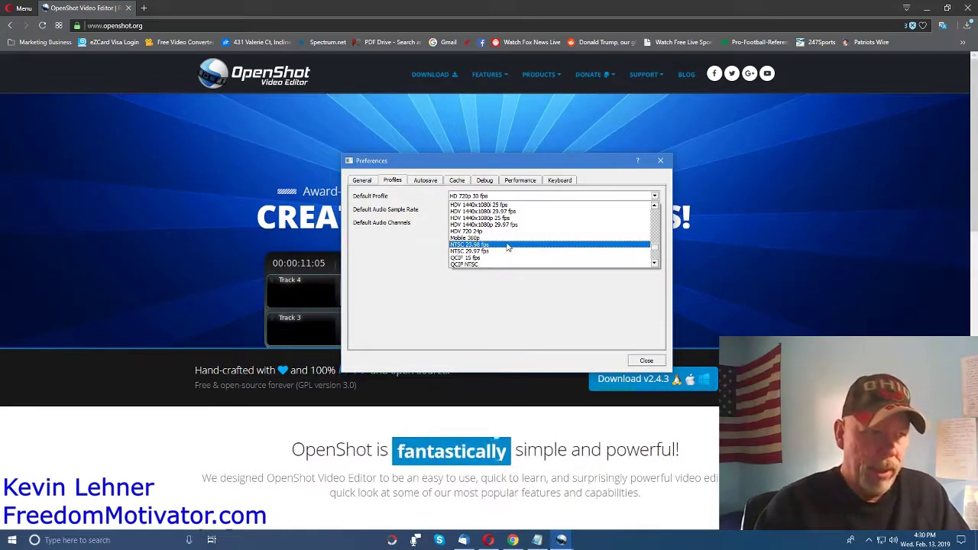
{"action": "scroll", "coordinate": [501, 246], "scroll_direction": "up", "scroll_amount": 1}
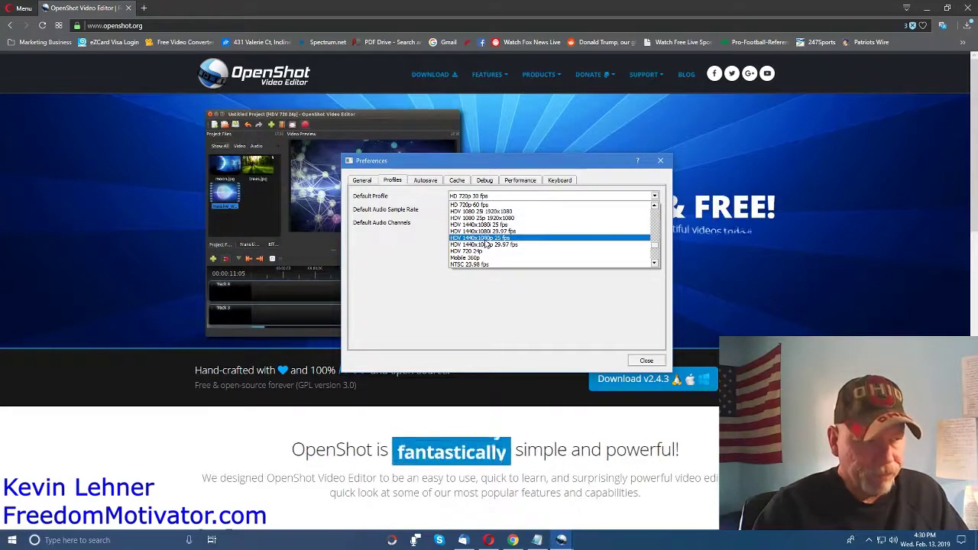
{"action": "scroll", "coordinate": [486, 243], "scroll_direction": "up", "scroll_amount": 2}
{"action": "scroll", "coordinate": [486, 243], "scroll_direction": "up", "scroll_amount": 2}
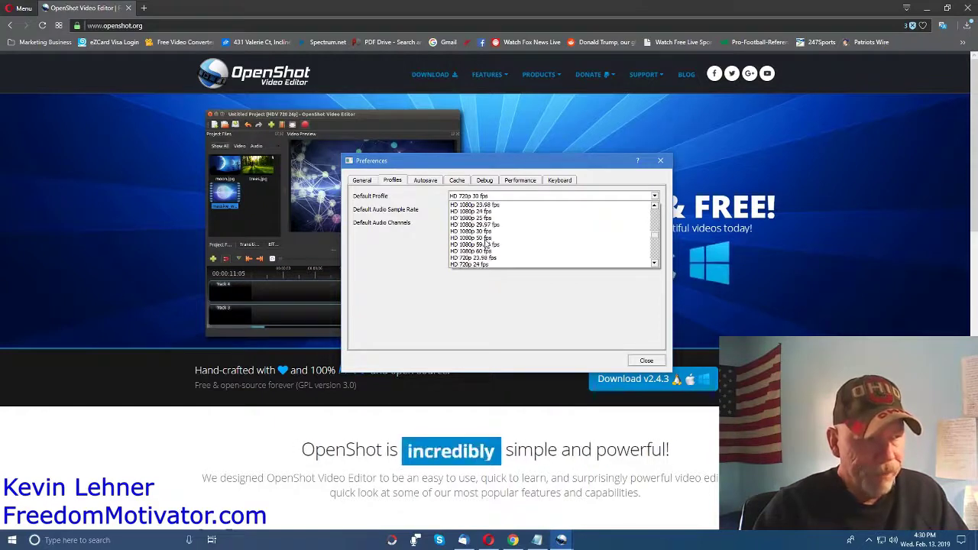
{"action": "scroll", "coordinate": [485, 243], "scroll_direction": "up", "scroll_amount": 3}
{"action": "scroll", "coordinate": [486, 243], "scroll_direction": "up", "scroll_amount": 2}
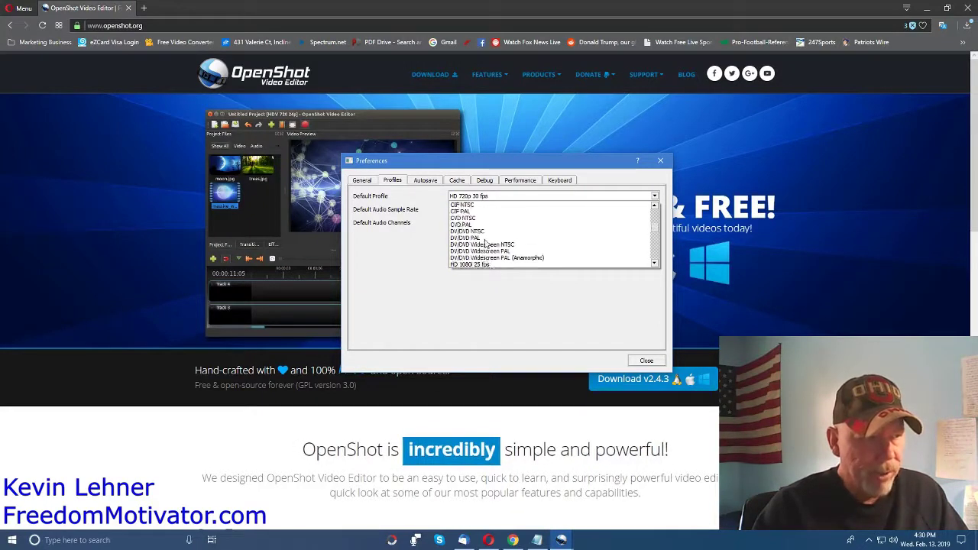
{"action": "left_click", "coordinate": [373, 275]}
{"action": "left_click", "coordinate": [423, 181]}
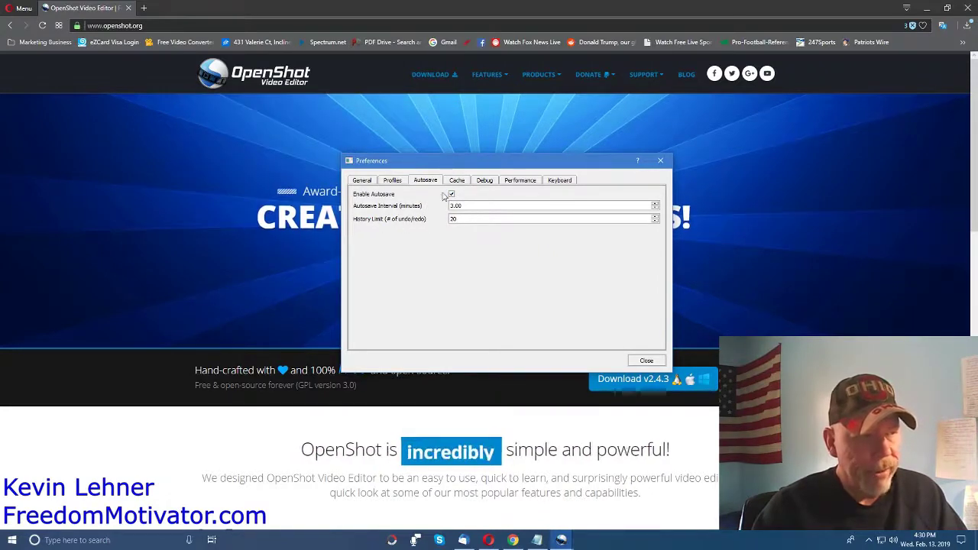
Review Cache and Debug preferences, then show Performance with parallel video frame processing enabled.
{"action": "left_click", "coordinate": [458, 181]}
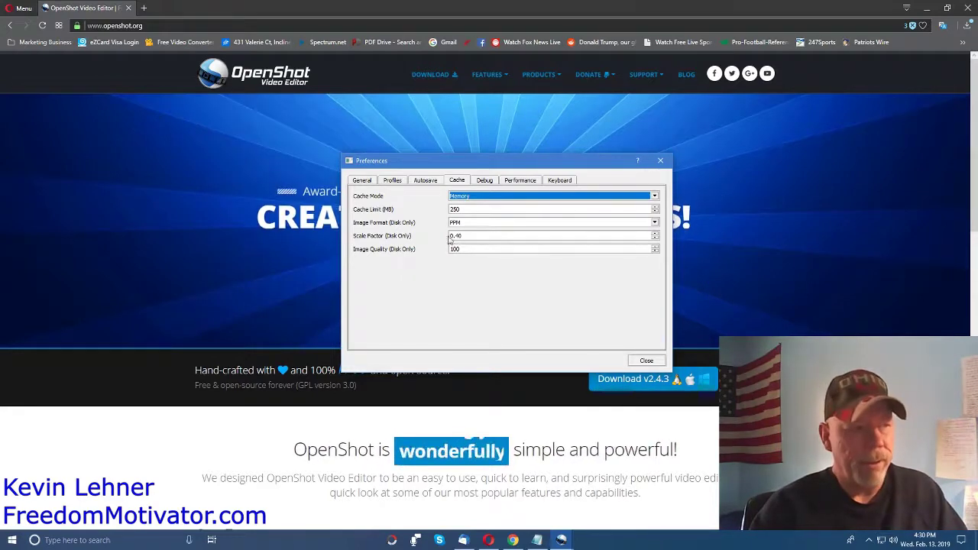
{"action": "left_click", "coordinate": [484, 181]}
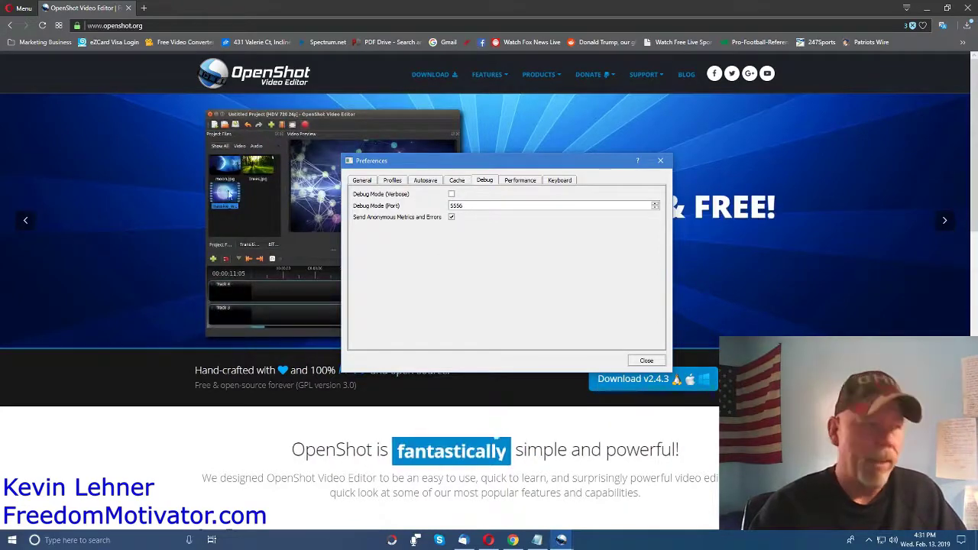
{"action": "left_click_drag", "start_coordinate": [467, 165], "coordinate": [608, 132]}
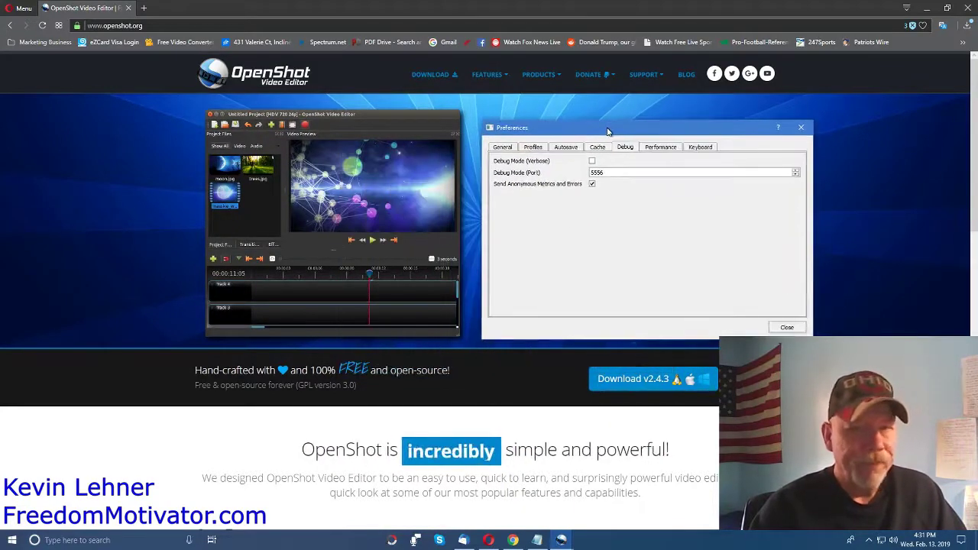
{"action": "left_click", "coordinate": [655, 152]}
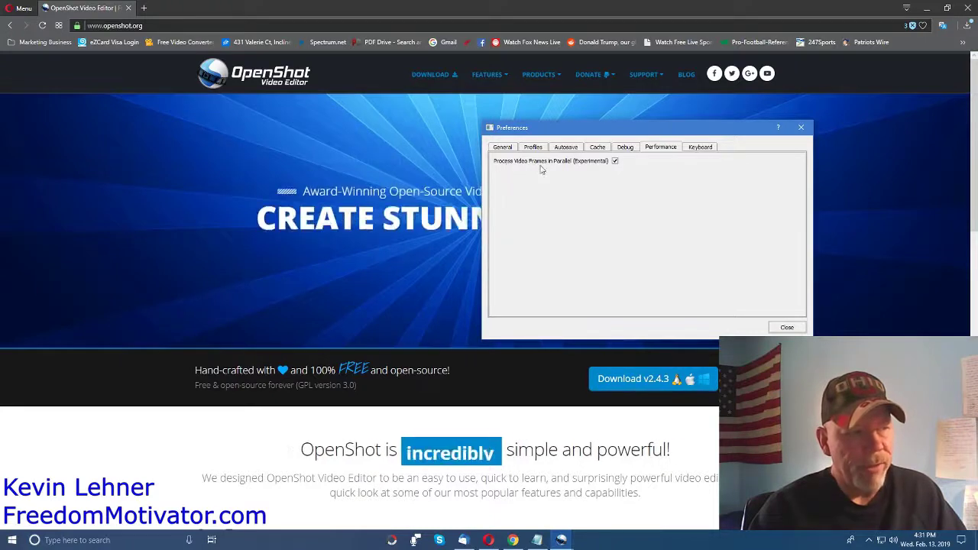
Scroll down through the full Keyboard shortcuts list in Preferences.
{"action": "left_click", "coordinate": [700, 147]}
{"action": "scroll", "coordinate": [698, 239], "scroll_direction": "down", "scroll_amount": 1}
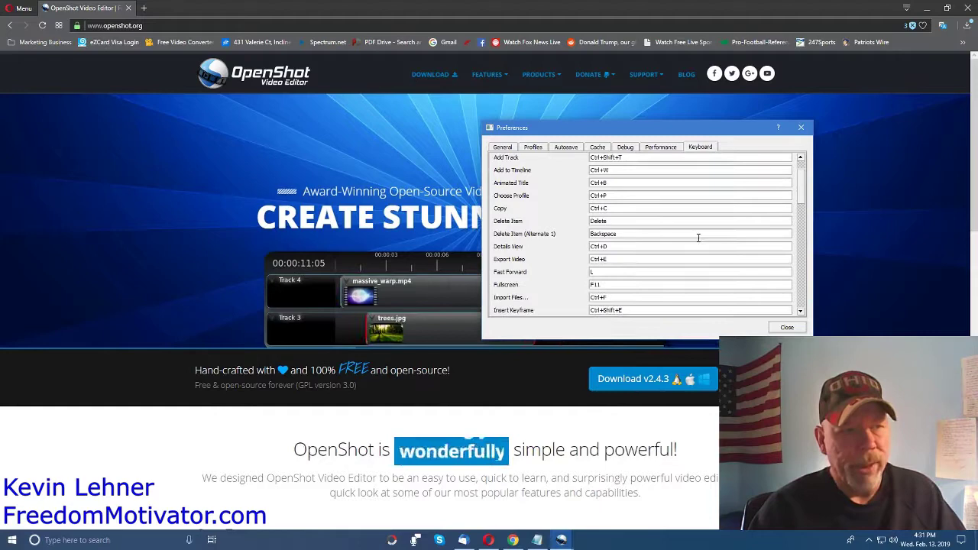
{"action": "scroll", "coordinate": [699, 238], "scroll_direction": "down", "scroll_amount": 1}
{"action": "scroll", "coordinate": [698, 238], "scroll_direction": "down", "scroll_amount": 1}
{"action": "scroll", "coordinate": [698, 238], "scroll_direction": "down", "scroll_amount": 1}
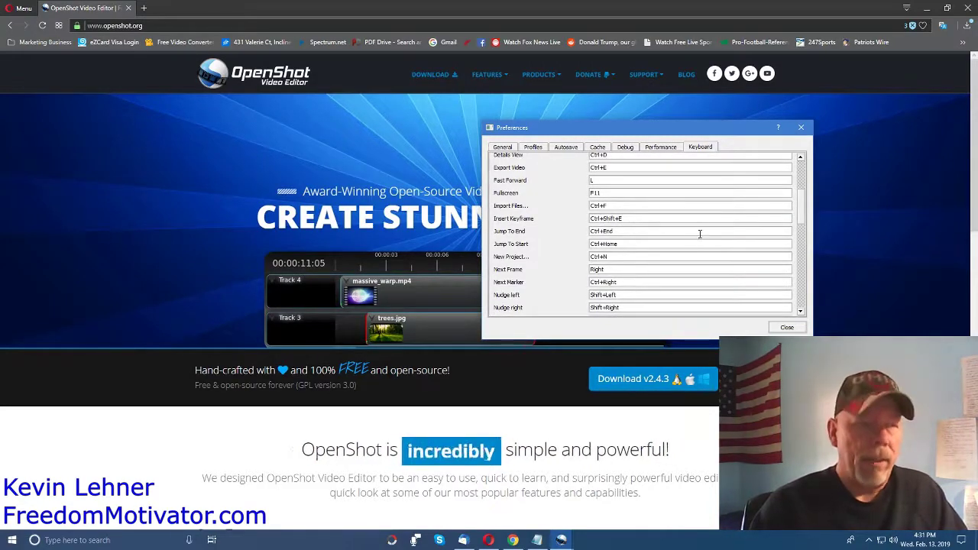
{"action": "scroll", "coordinate": [697, 236], "scroll_direction": "down", "scroll_amount": 2}
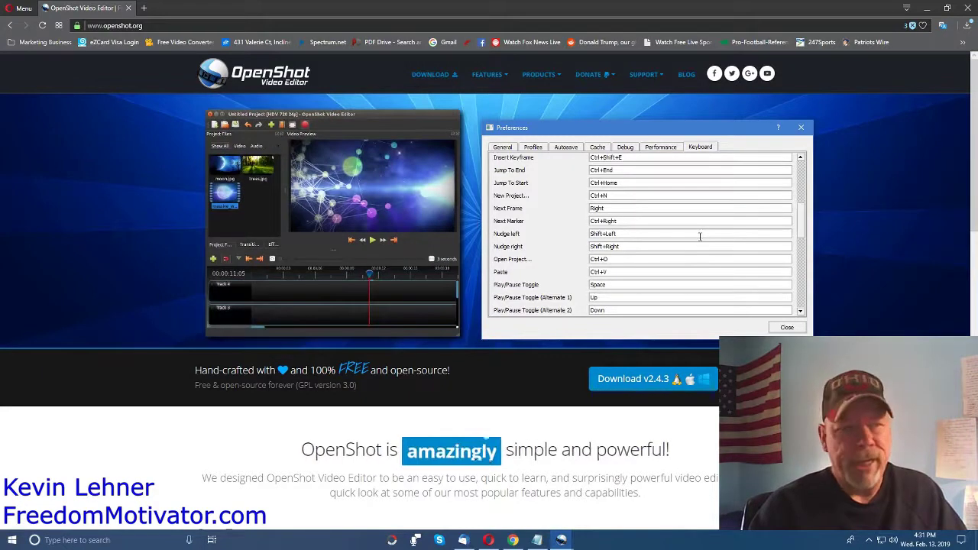
{"action": "scroll", "coordinate": [699, 236], "scroll_direction": "down", "scroll_amount": 3}
{"action": "scroll", "coordinate": [698, 236], "scroll_direction": "down", "scroll_amount": 1}
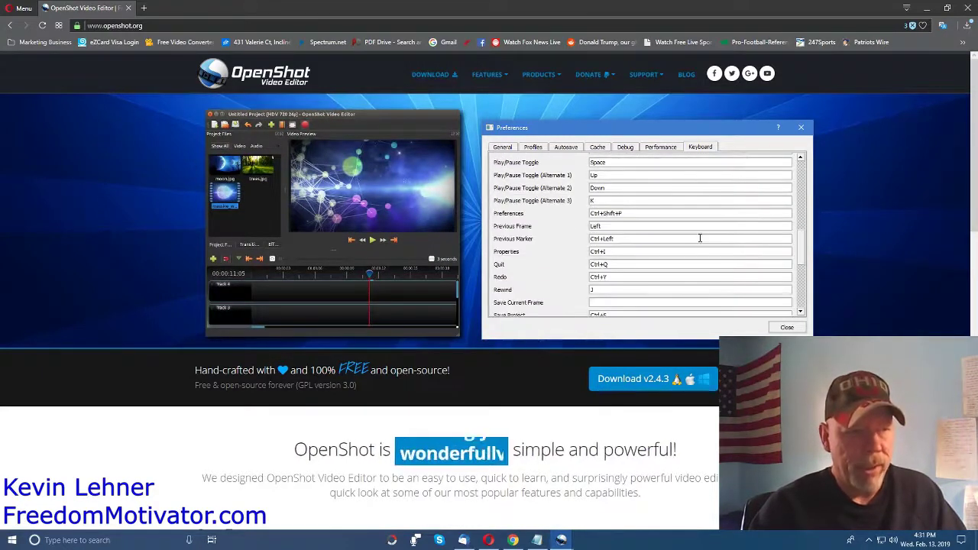
{"action": "scroll", "coordinate": [698, 237], "scroll_direction": "down", "scroll_amount": 2}
{"action": "scroll", "coordinate": [698, 239], "scroll_direction": "down", "scroll_amount": 1}
{"action": "scroll", "coordinate": [698, 238], "scroll_direction": "down", "scroll_amount": 3}
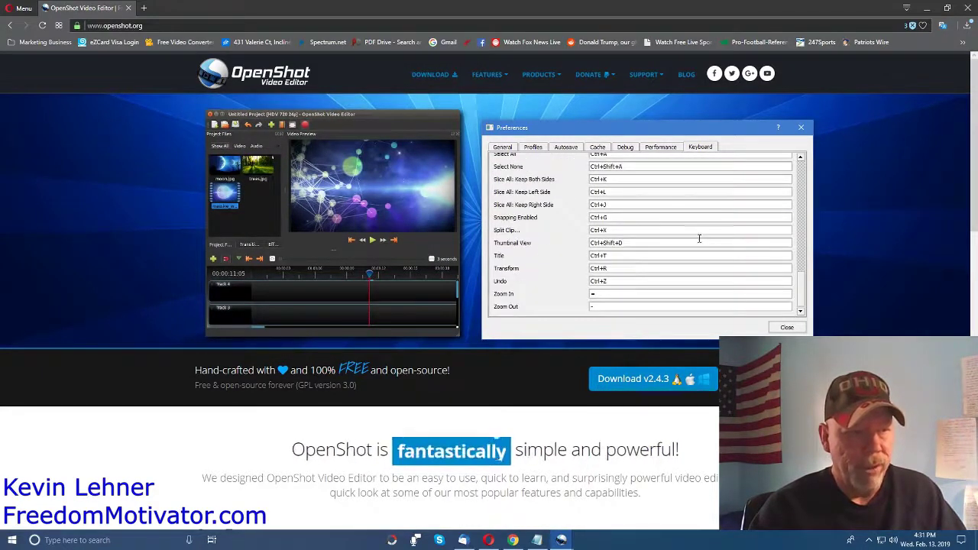
Scroll back up the shortcuts list and close the Preferences window.
{"action": "scroll", "coordinate": [698, 238], "scroll_direction": "up", "scroll_amount": 4}
{"action": "scroll", "coordinate": [698, 238], "scroll_direction": "up", "scroll_amount": 1}
{"action": "scroll", "coordinate": [698, 239], "scroll_direction": "up", "scroll_amount": 2}
{"action": "scroll", "coordinate": [698, 239], "scroll_direction": "up", "scroll_amount": 2}
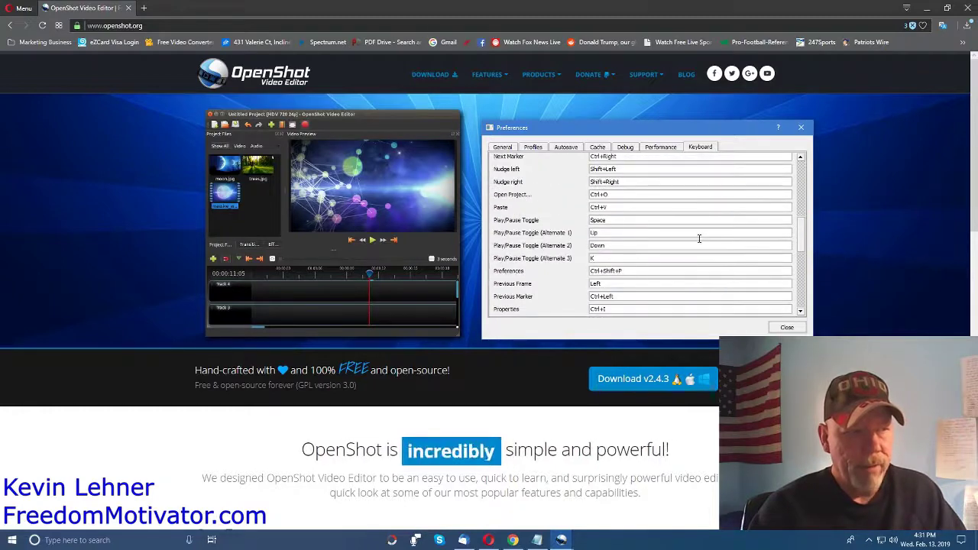
{"action": "scroll", "coordinate": [698, 238], "scroll_direction": "up", "scroll_amount": 2}
{"action": "scroll", "coordinate": [698, 238], "scroll_direction": "up", "scroll_amount": 2}
{"action": "scroll", "coordinate": [698, 238], "scroll_direction": "up", "scroll_amount": 1}
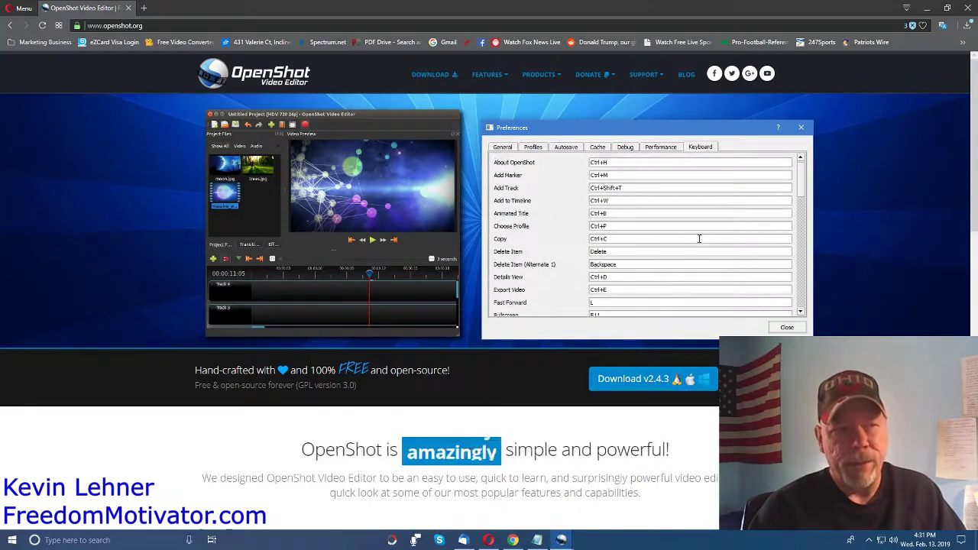
{"action": "left_click", "coordinate": [786, 327]}
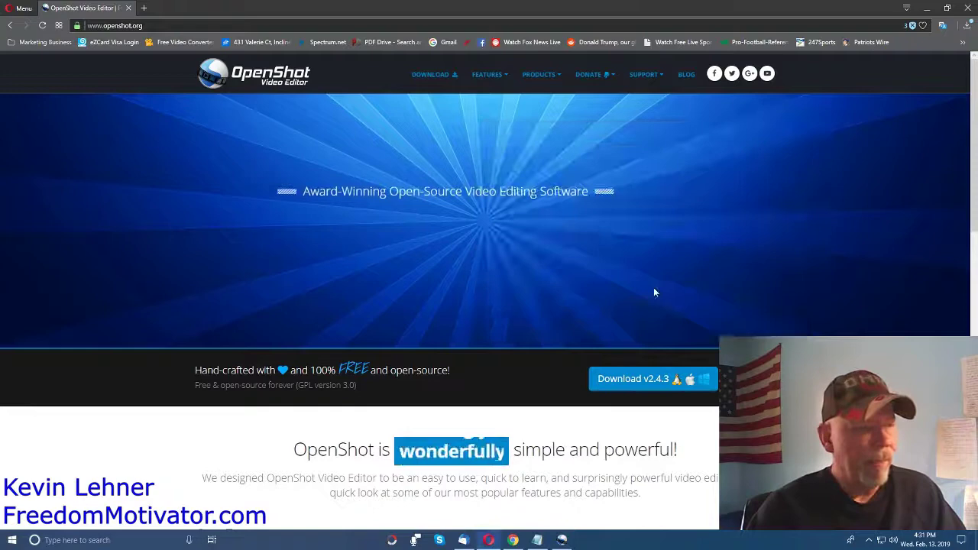
{"action": "left_click", "coordinate": [562, 542]}
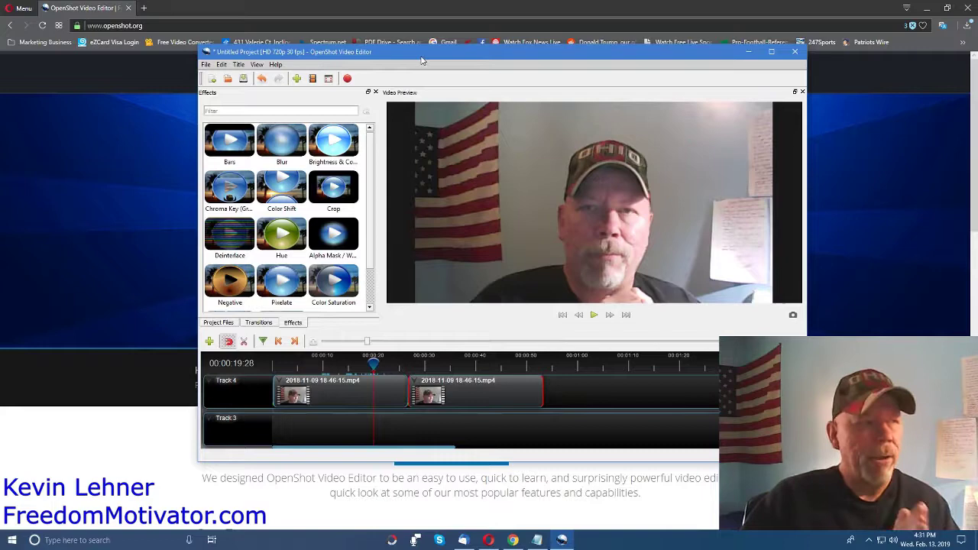
{"action": "left_click", "coordinate": [408, 15]}
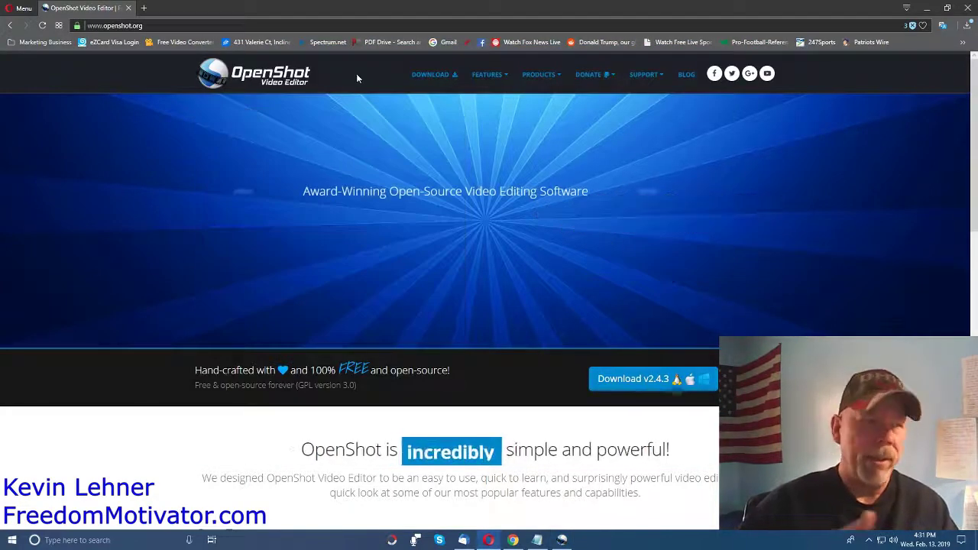